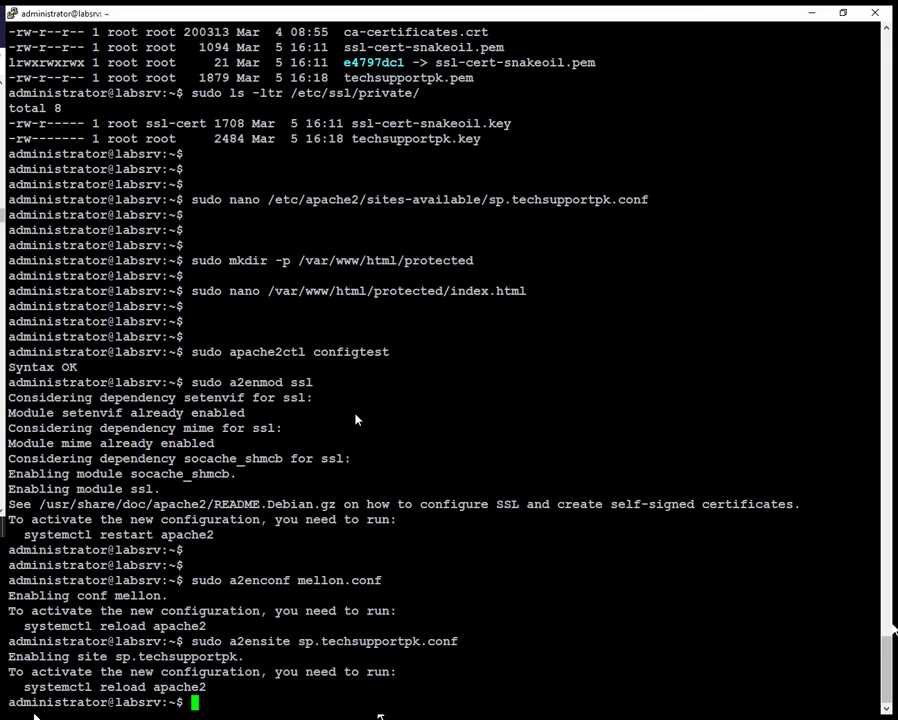
# - Restart Apache with systemctl, correcting the service name from httpd to apache2
pyautogui.write('sudo syste')
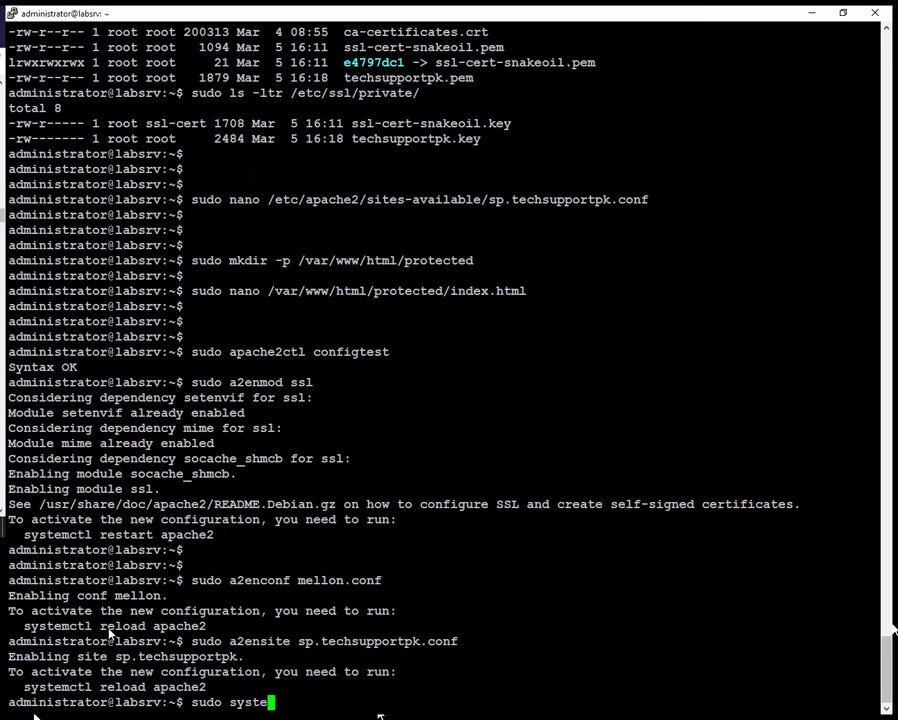
pyautogui.write('mctl restart httpd')
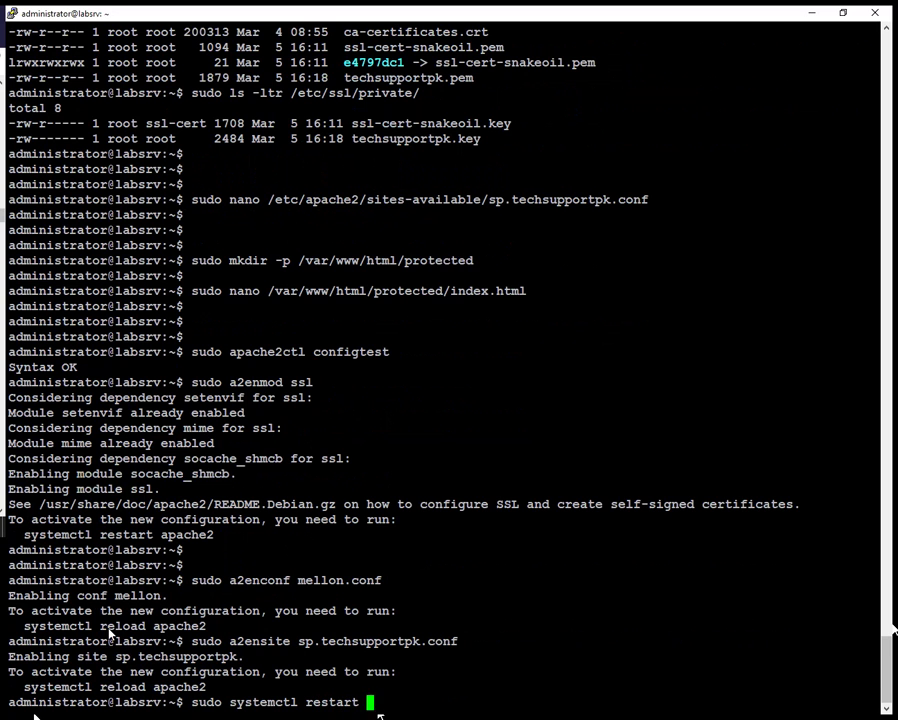
pyautogui.press('Return')
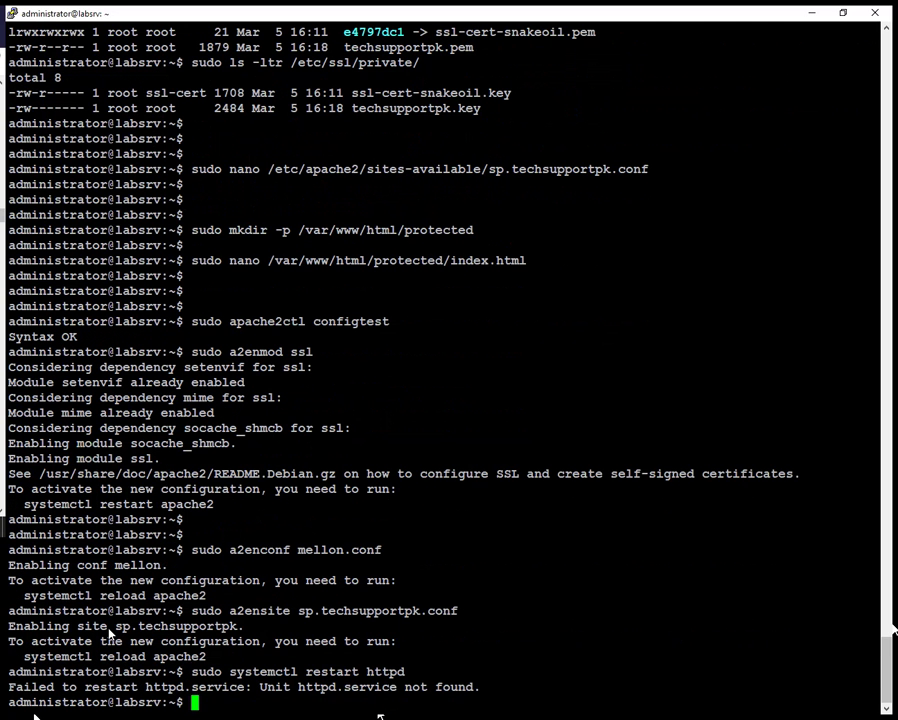
pyautogui.press('Up')
pyautogui.press('BackSpace')
pyautogui.press('BackSpace')
pyautogui.press('BackSpace')
pyautogui.press('BackSpace')
pyautogui.press('BackSpace')
pyautogui.write('apache2')
pyautogui.press('Return')
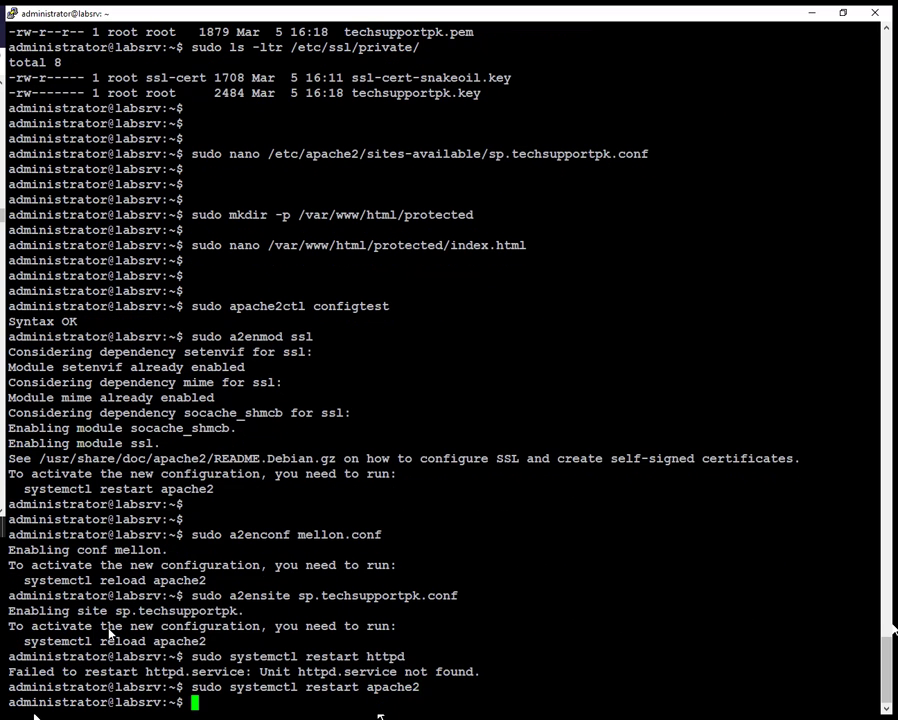
pyautogui.press('Return')
pyautogui.press('Return')
pyautogui.press('Return')
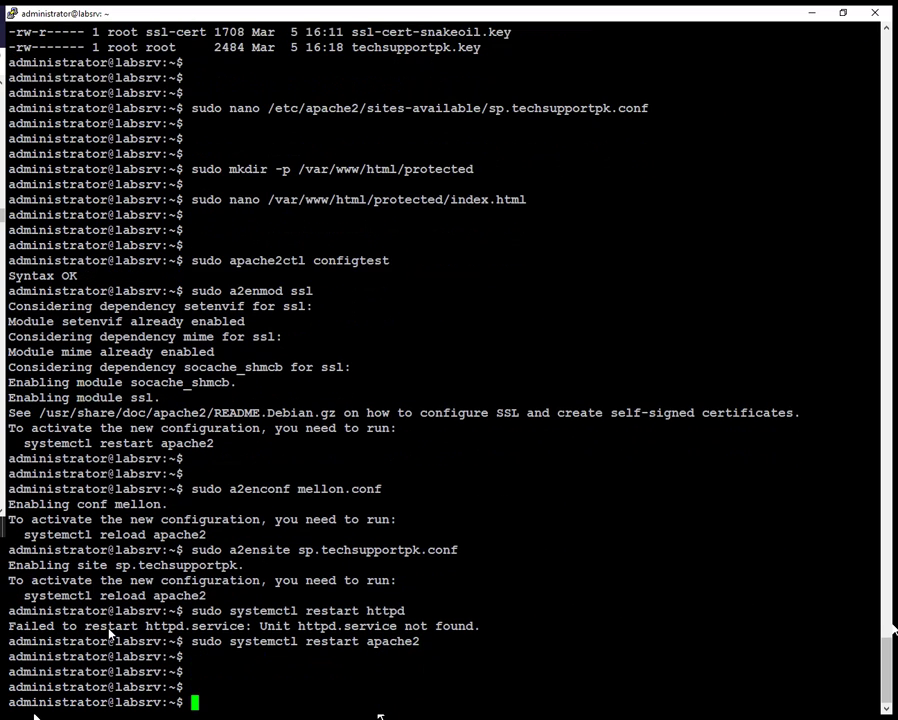
# - Check the apache2 service status to confirm it is active (running)
pyautogui.press('Up')
pyautogui.press('Left')
pyautogui.press('Left')
pyautogui.press('Left')
pyautogui.press('Left')
pyautogui.press('Left')
pyautogui.press('Left')
pyautogui.press('Left')
pyautogui.press('BackSpace')
pyautogui.press('BackSpace')
pyautogui.press('BackSpace')
pyautogui.press('BackSpace')
pyautogui.press('BackSpace')
pyautogui.press('BackSpace')
pyautogui.press('BackSpace')
pyautogui.write('status')
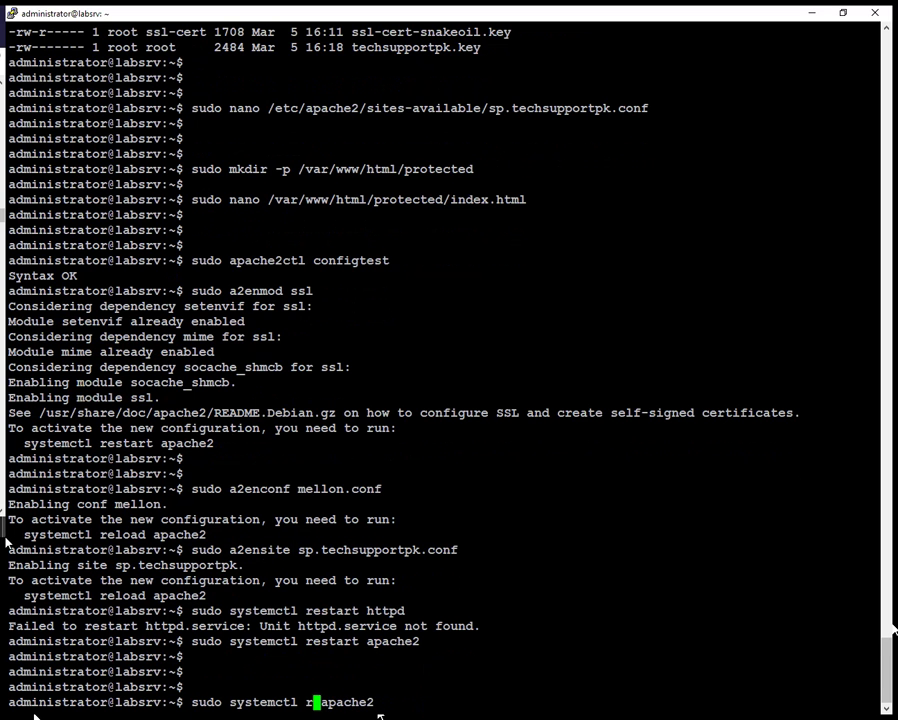
pyautogui.press('Return')
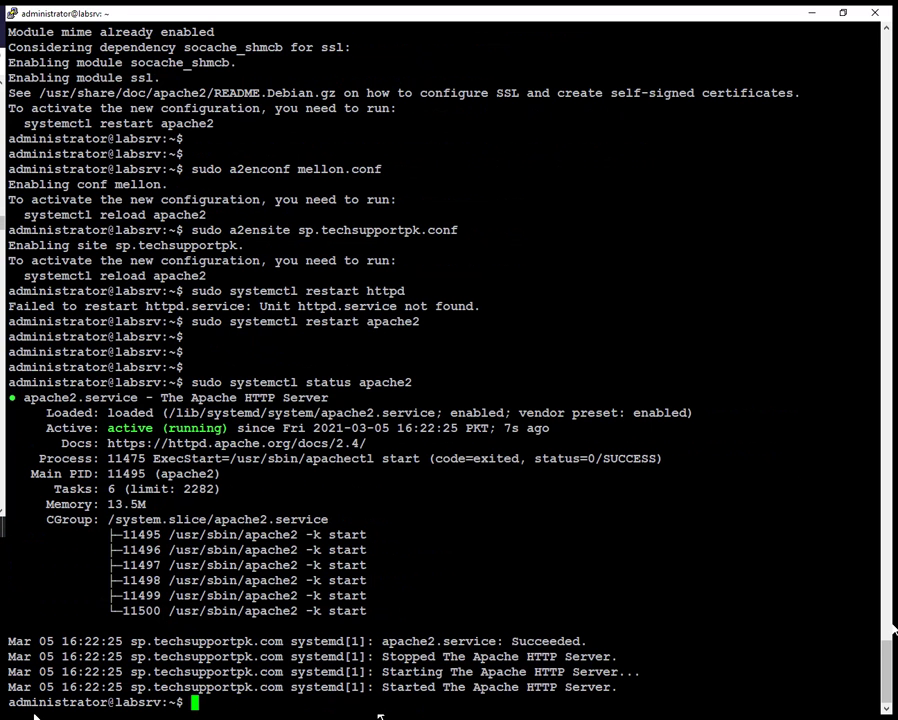
# - Run sudo ntpdate -u idp.techsupportpk.com in the terminal to sync the server clock
pyautogui.click(35, 715)
pyautogui.click(445, 363)
pyautogui.rightClick(445, 363)
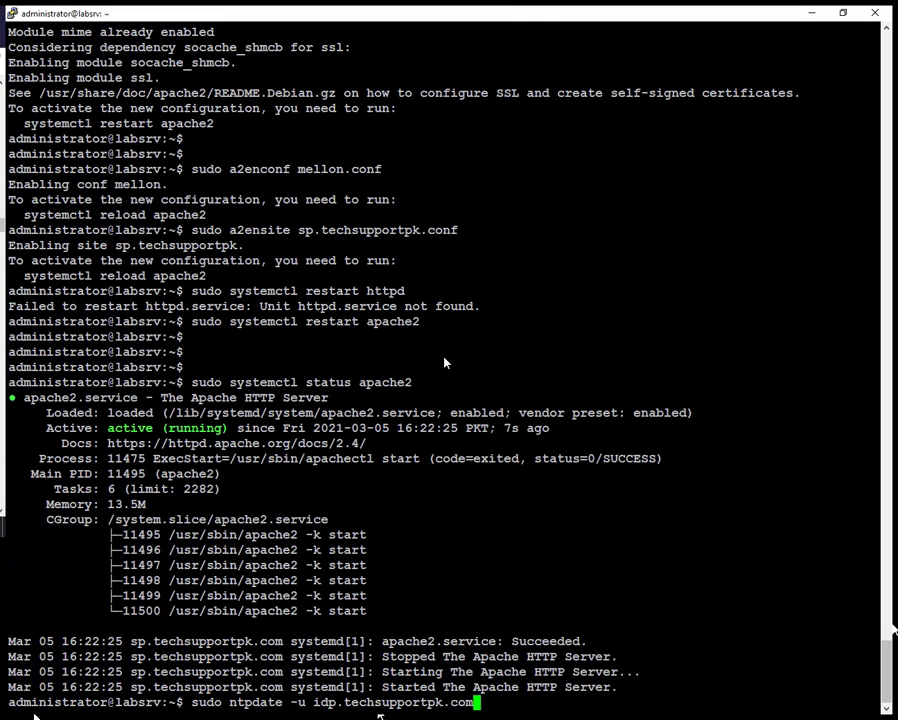
pyautogui.press('Return')
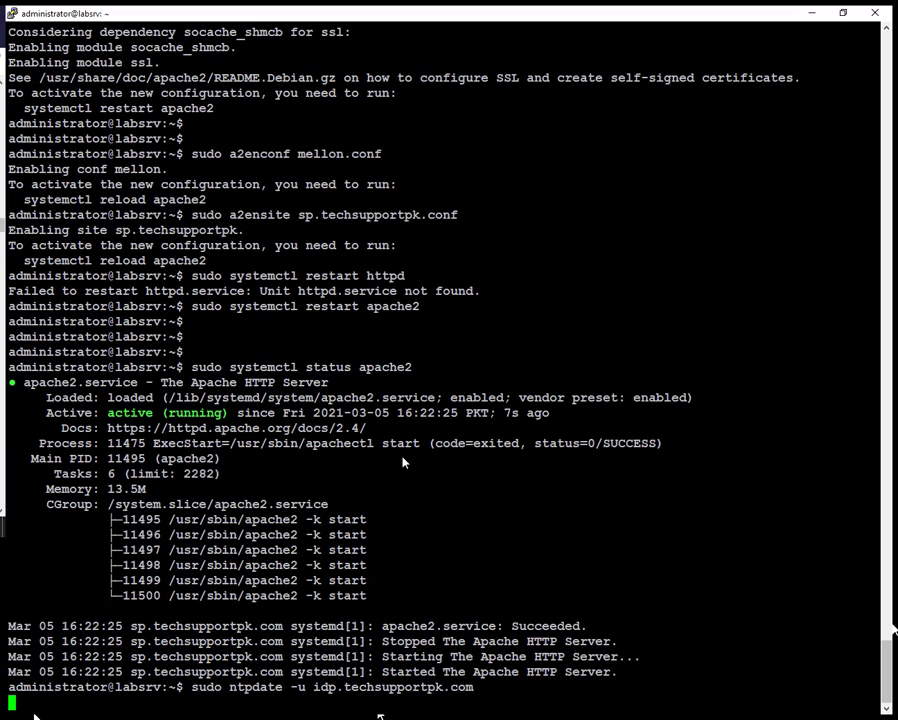
# - Highlight the ntpdate command and its -0.418565 second offset output
pyautogui.moveTo(194, 692); pyautogui.dragTo(475, 692)
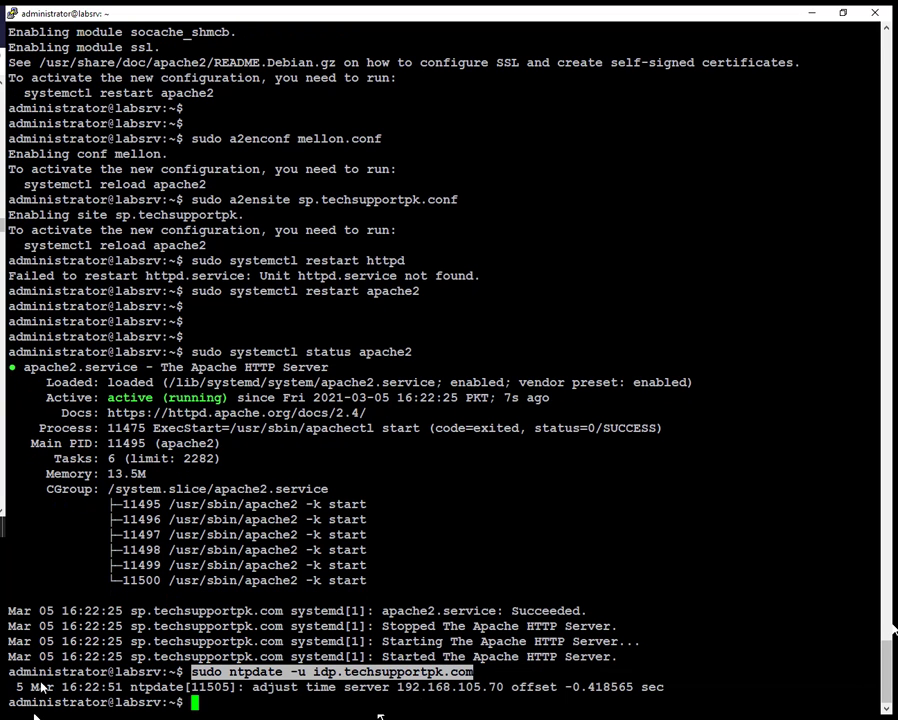
pyautogui.moveTo(16, 688); pyautogui.dragTo(672, 690)
pyautogui.click(242, 634)
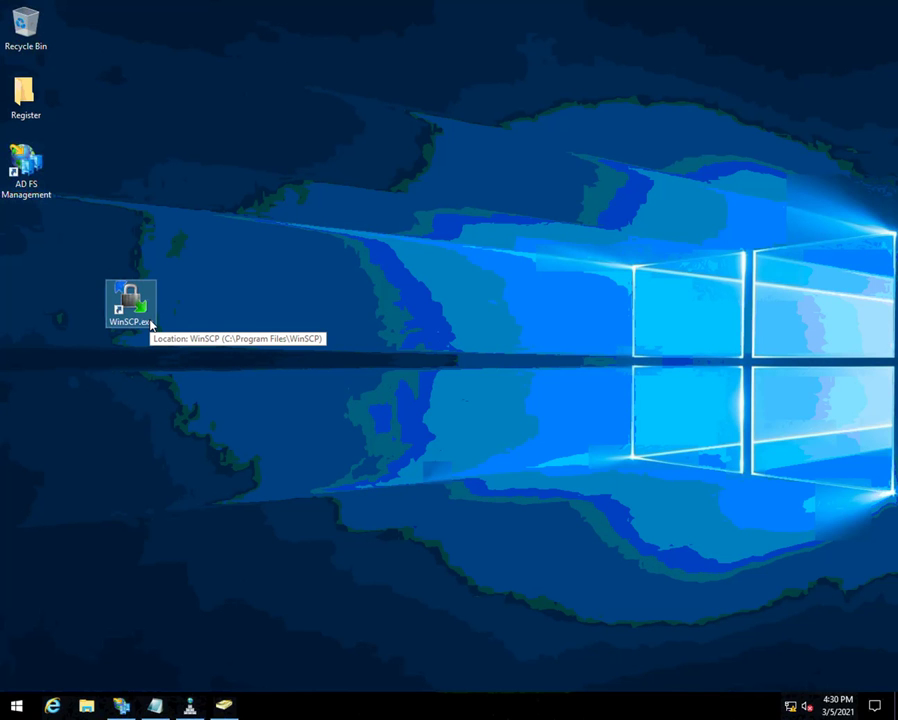
# - Launch WinSCP and log in to 192.168.105.65 with the server's user name and password
pyautogui.doubleClick(150, 322)
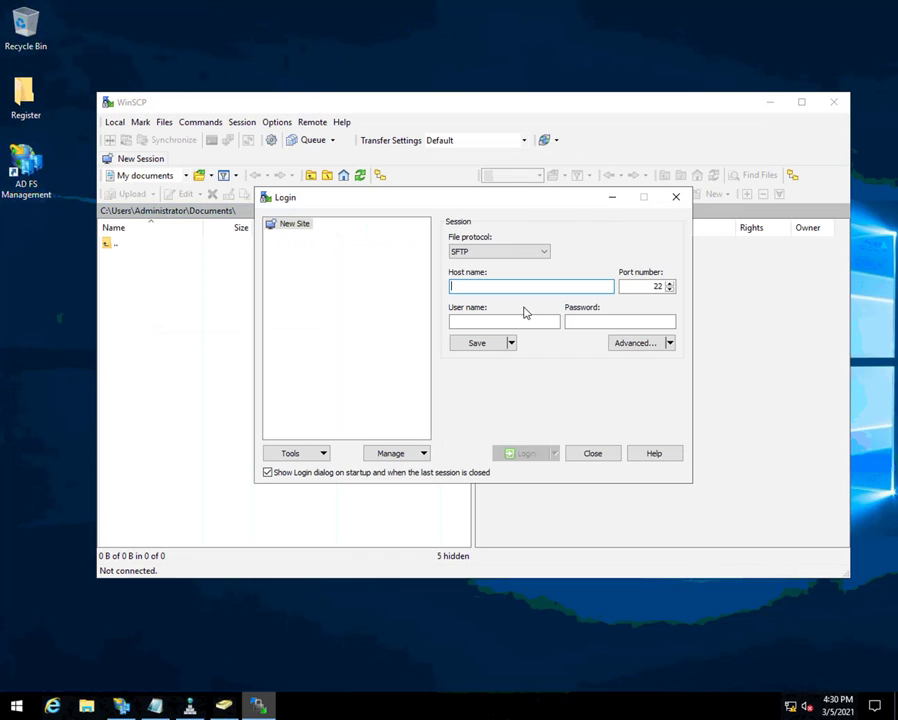
pyautogui.write('192.168')
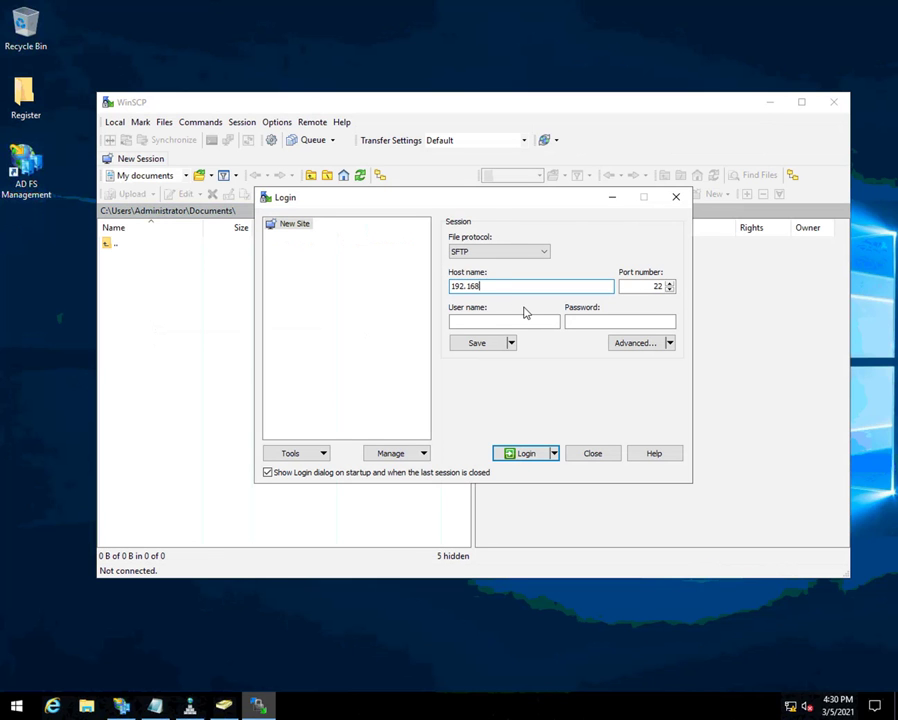
pyautogui.write('.105.65')
pyautogui.press('Tab')
pyautogui.press('Tab')
pyautogui.write('adm')
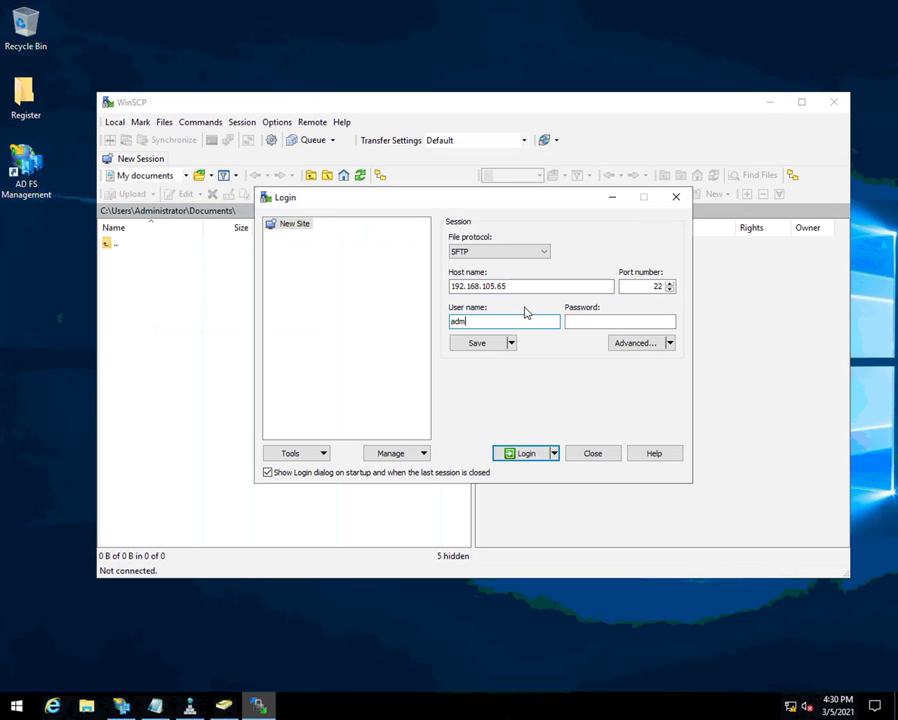
pyautogui.write('inistrator')
pyautogui.press('Tab')
pyautogui.write('•••••••••')
pyautogui.press('Return')
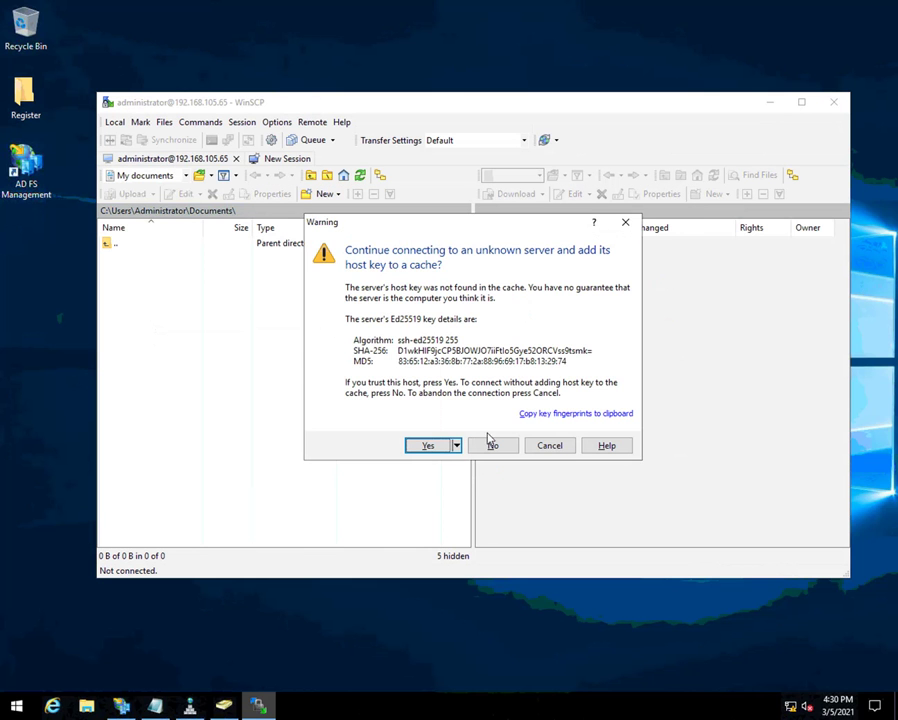
# - Accept the server's host key and browse to the remote /etc folder
pyautogui.click(432, 446)
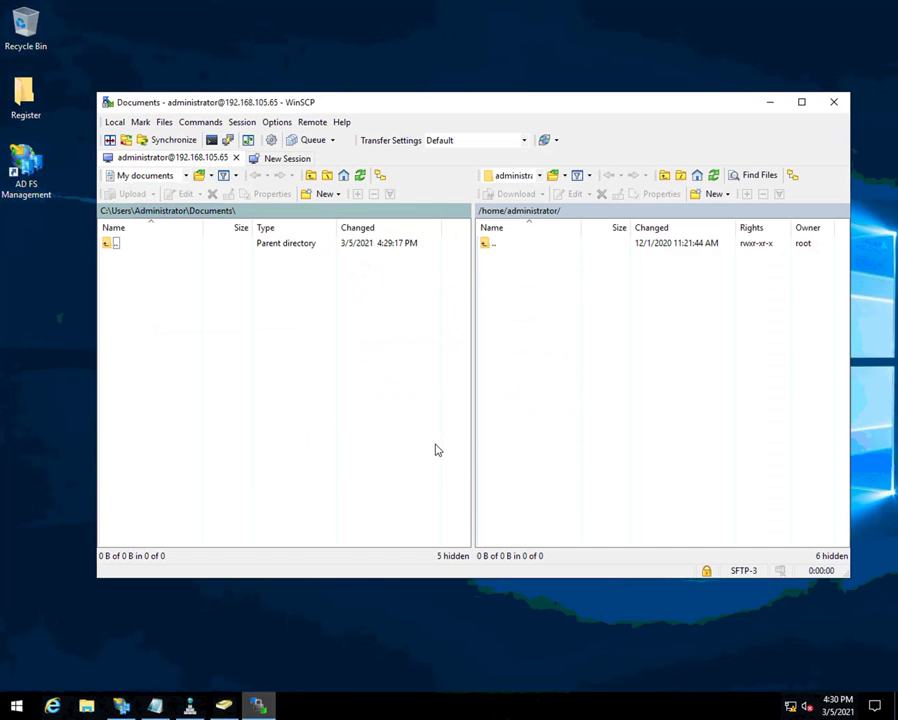
pyautogui.doubleClick(501, 247)
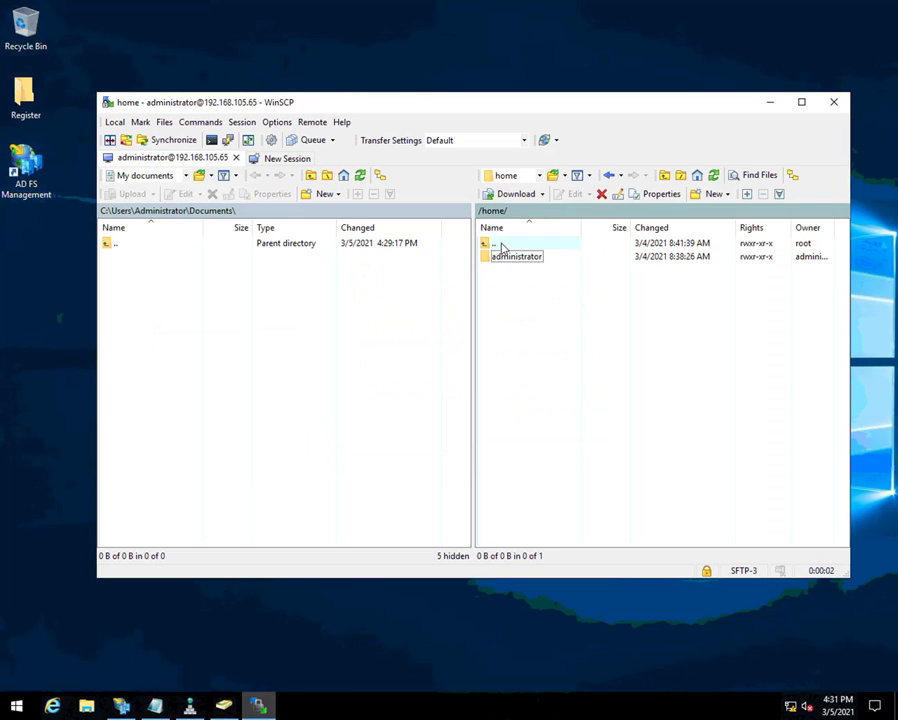
pyautogui.doubleClick(501, 247)
pyautogui.click(500, 311)
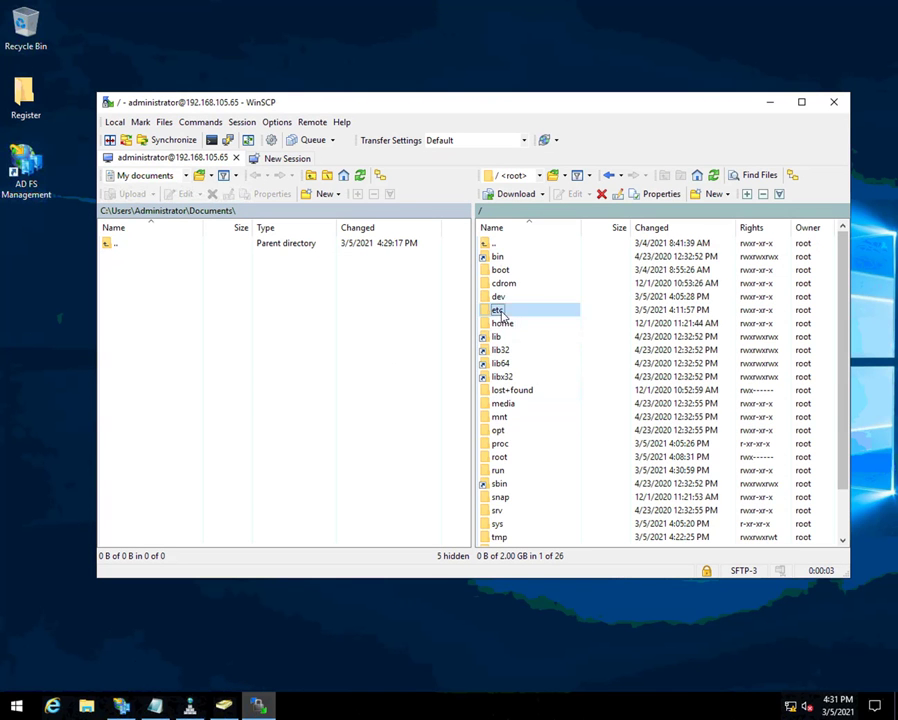
pyautogui.doubleClick(501, 311)
# - Open the /etc/apache2/mellon folder in the remote pane
pyautogui.scroll(-4, 511, 457)
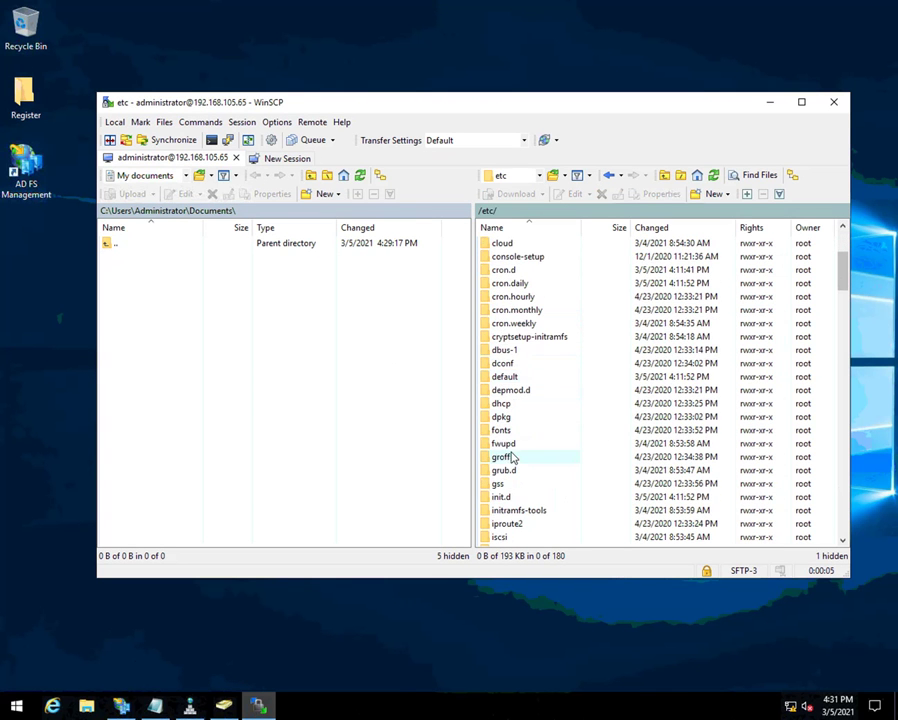
pyautogui.scroll(-3, 511, 457)
pyautogui.press('a')
pyautogui.scroll(5, 514, 455)
pyautogui.scroll(-4, 514, 455)
pyautogui.scroll(5, 514, 455)
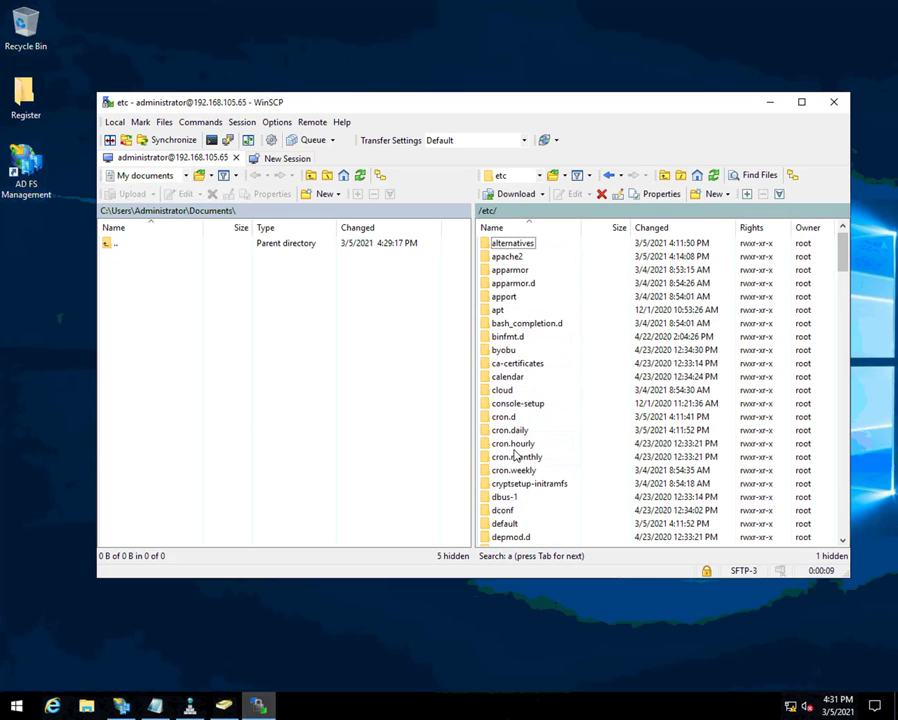
pyautogui.click(508, 257)
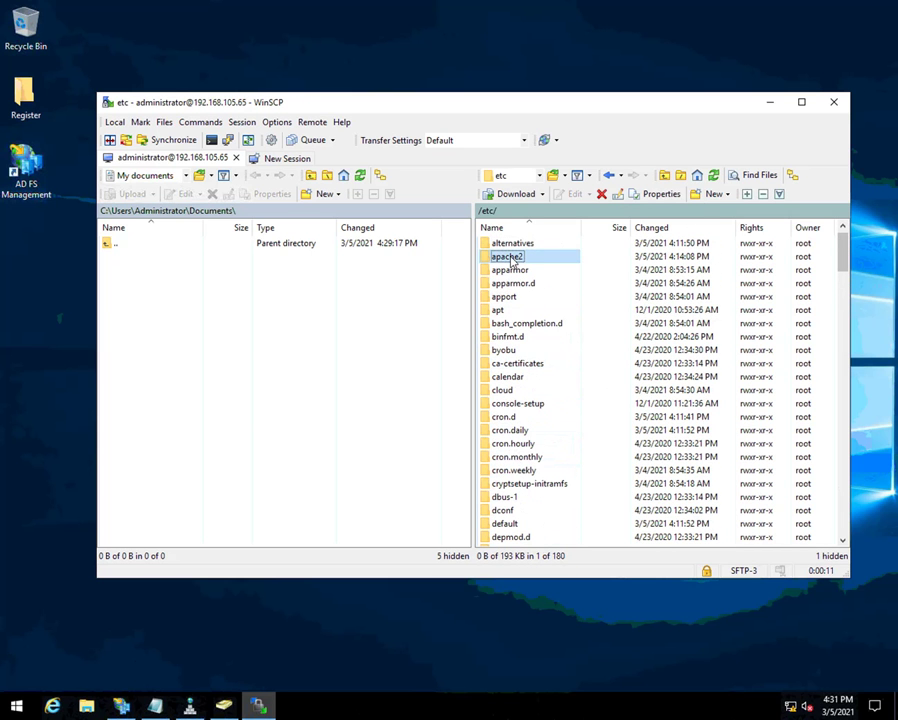
pyautogui.doubleClick(510, 258)
pyautogui.doubleClick(508, 283)
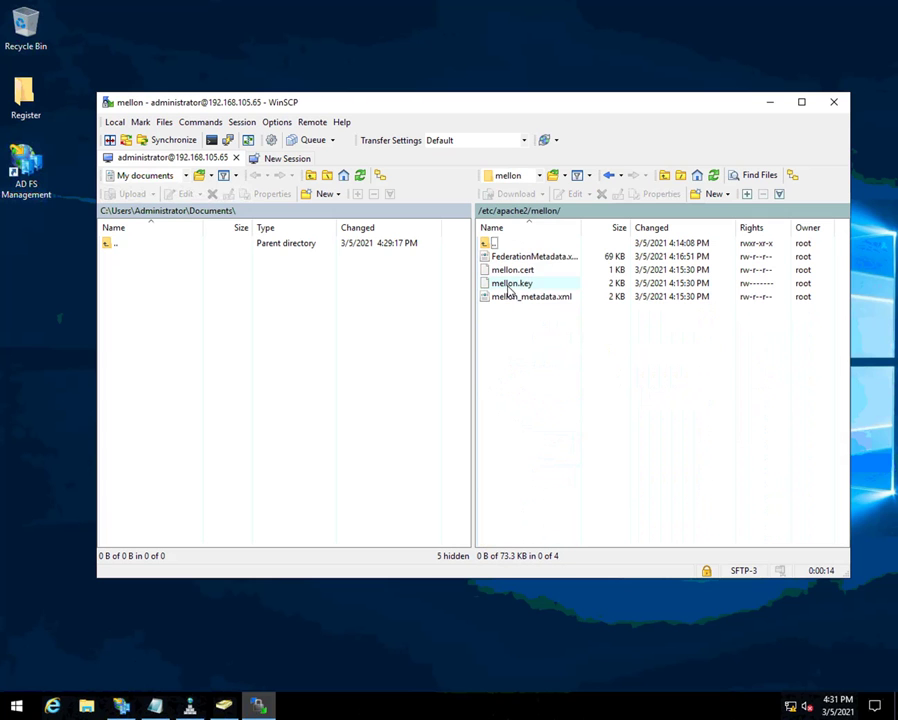
# - Download mellon_metadata.xml into local Documents, then close WinSCP
pyautogui.click(516, 300)
pyautogui.moveTo(512, 302); pyautogui.dragTo(202, 320)
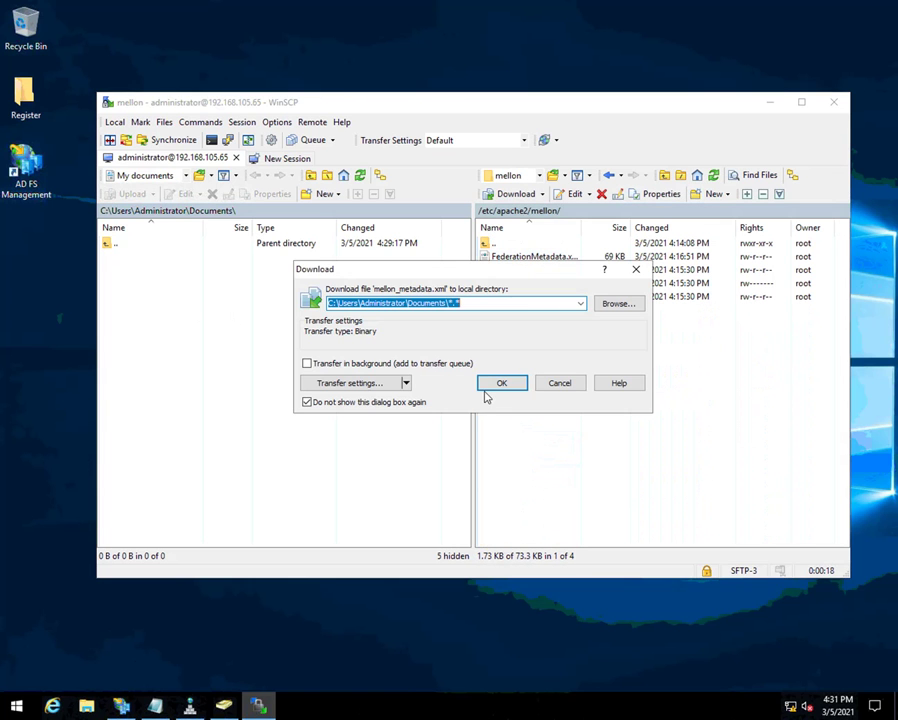
pyautogui.click(496, 386)
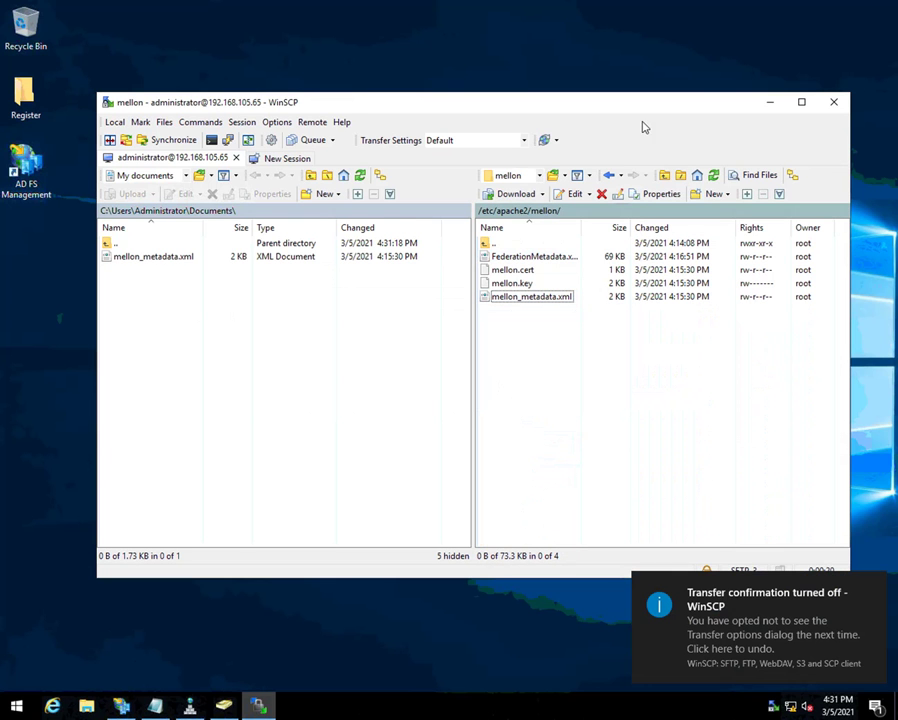
pyautogui.click(831, 103)
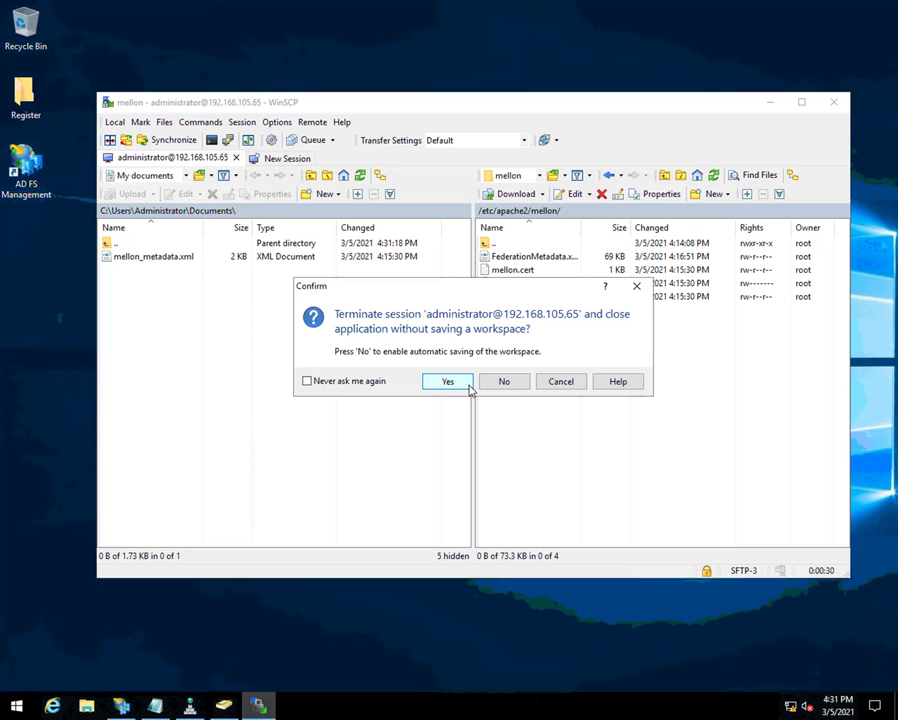
pyautogui.click(468, 385)
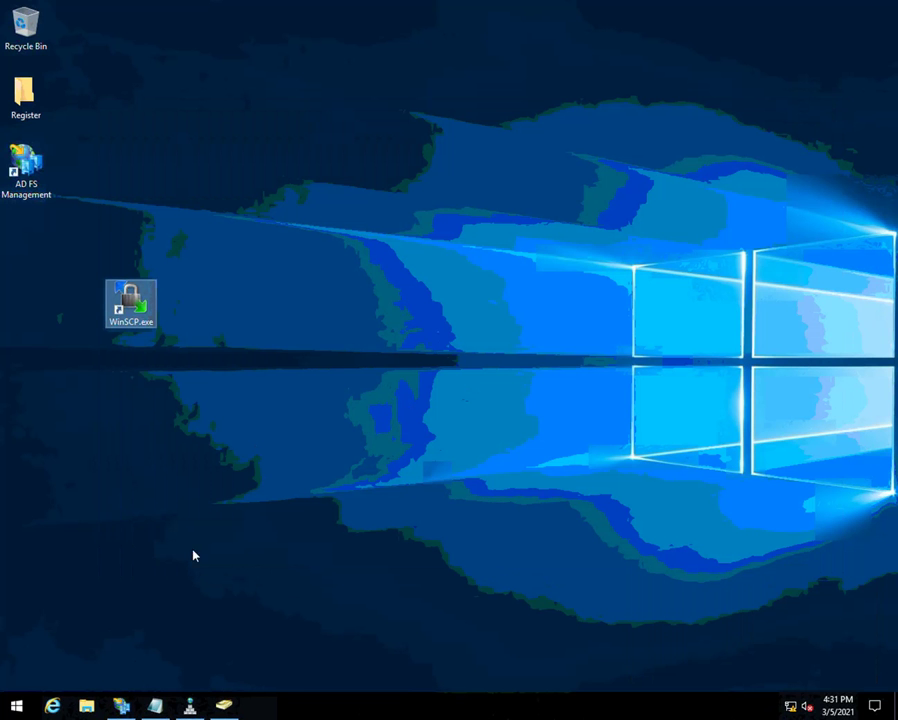
# - Start a new relying party trust importing data from Documents\mellon_metadata.xml
pyautogui.click(121, 706)
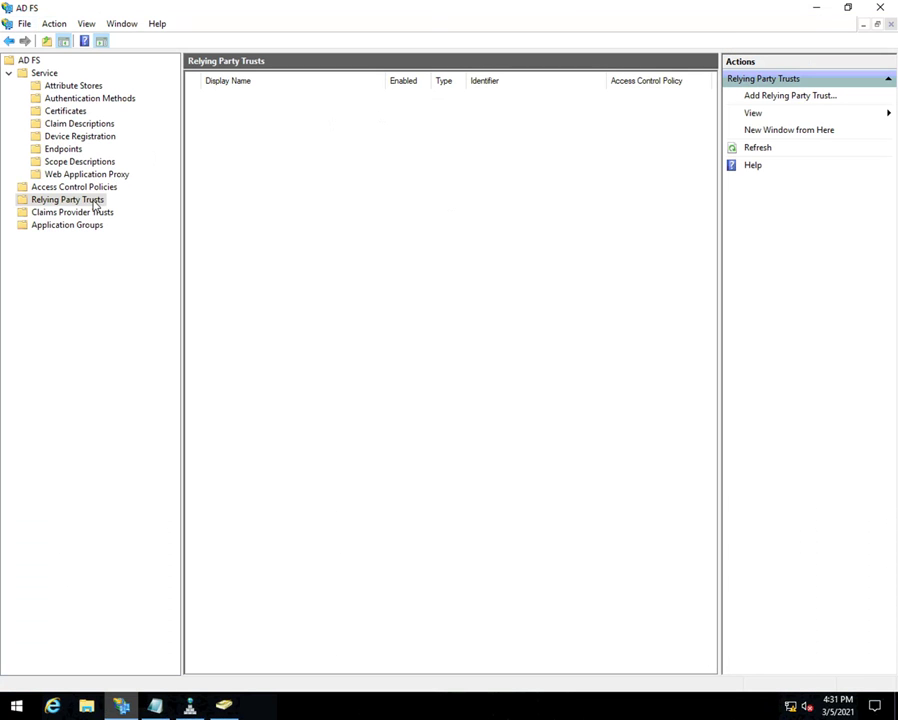
pyautogui.rightClick(96, 204)
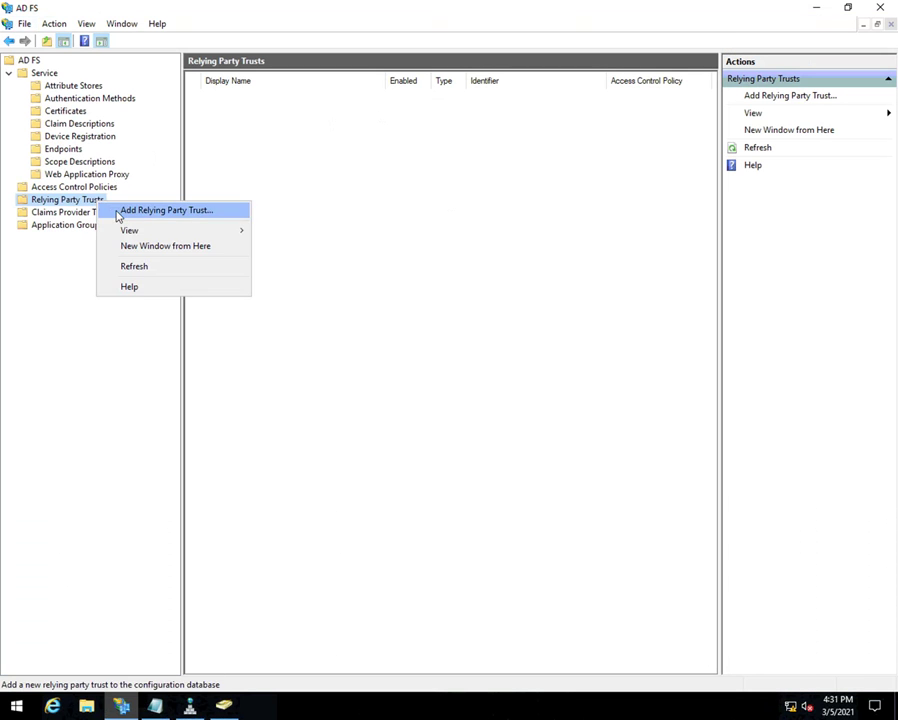
pyautogui.click(118, 212)
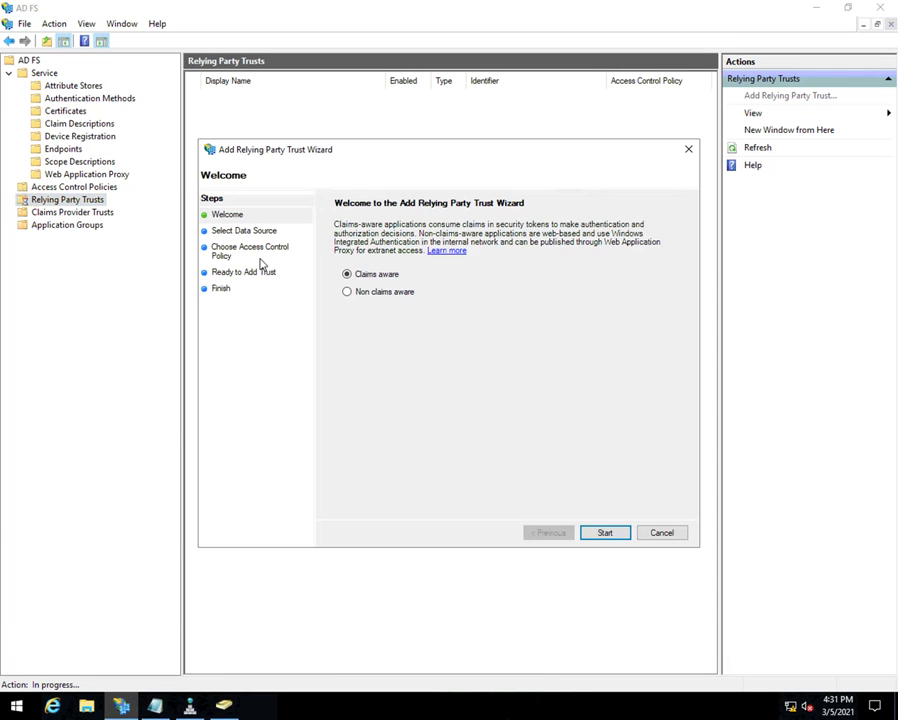
pyautogui.click(598, 533)
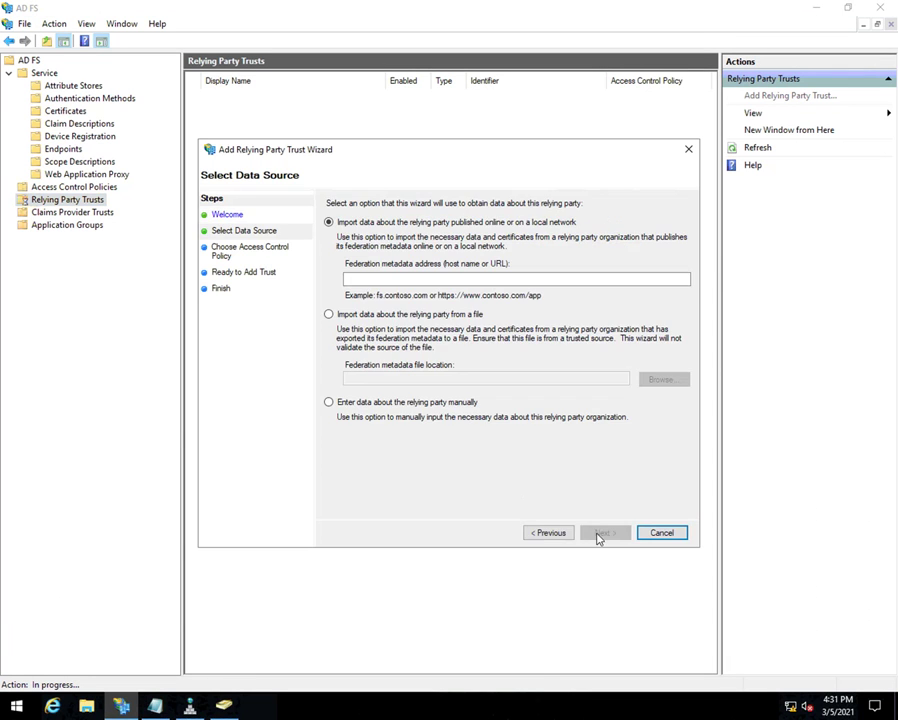
pyautogui.click(331, 316)
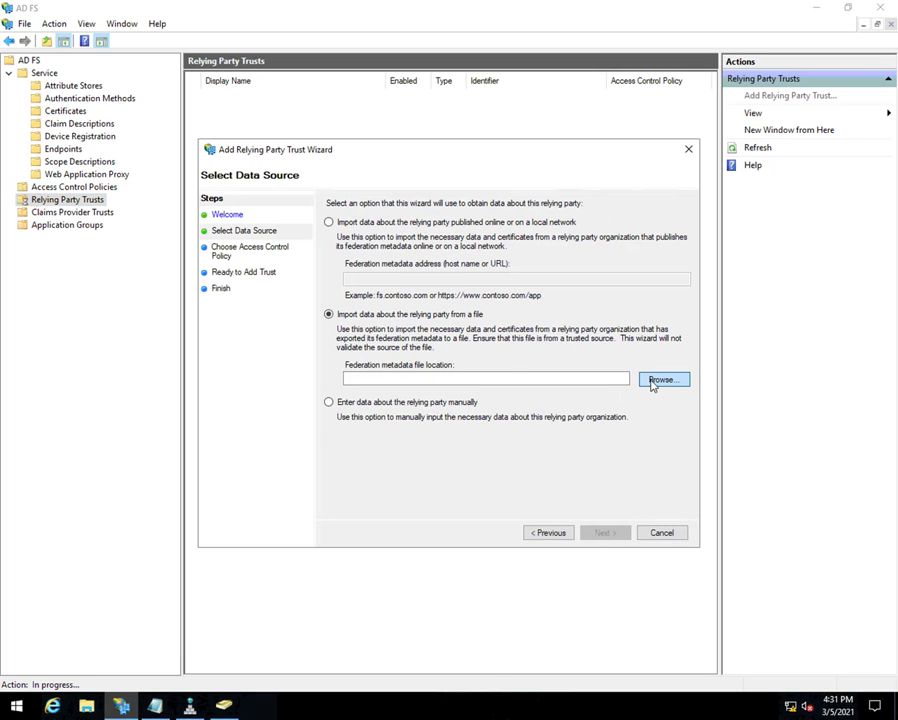
pyautogui.click(652, 383)
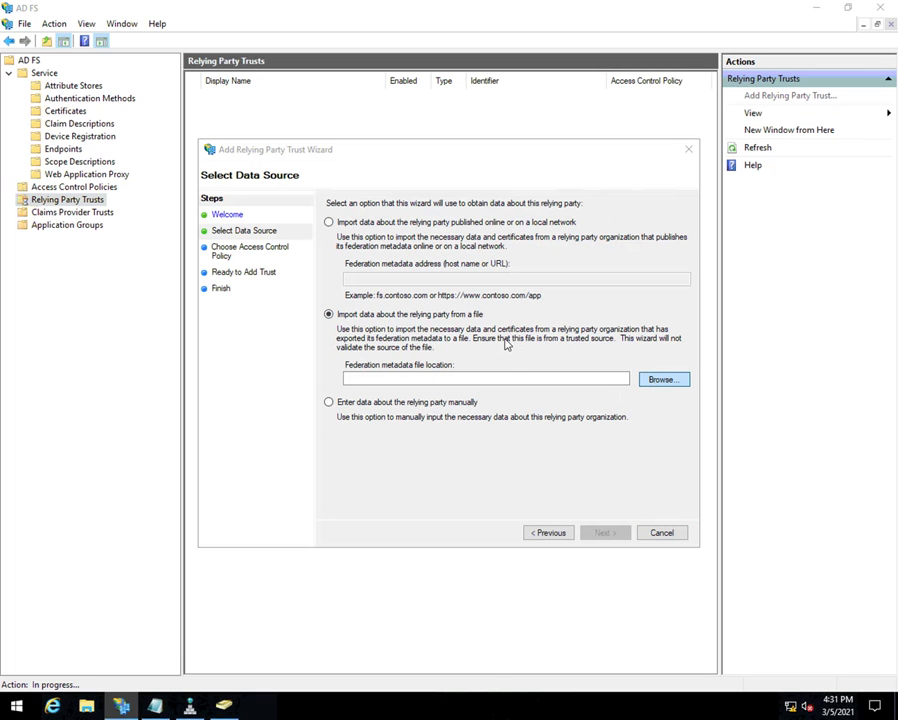
pyautogui.click(254, 284)
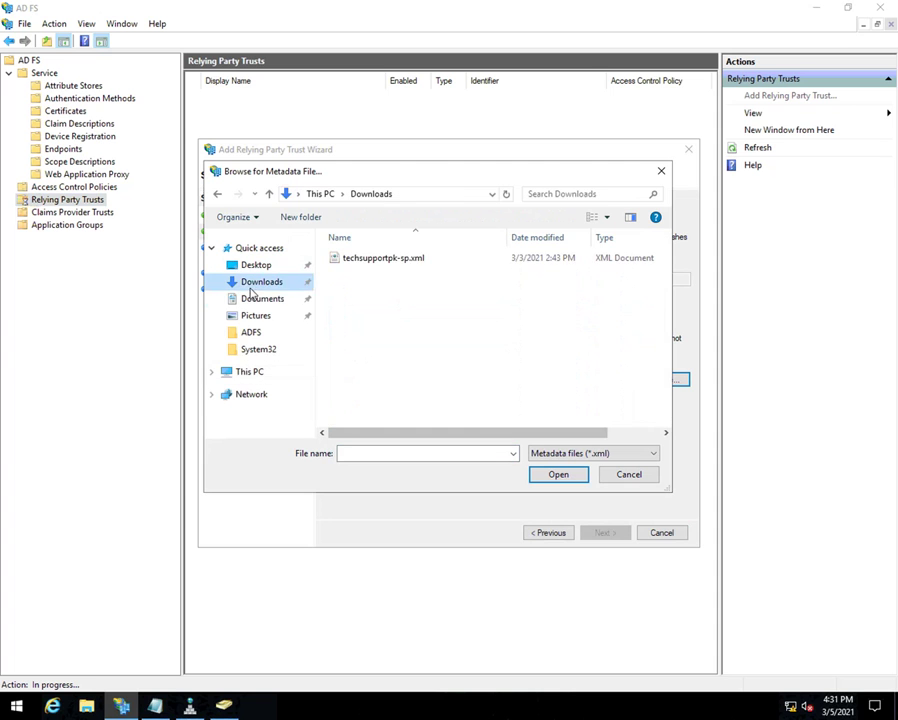
pyautogui.click(254, 297)
pyautogui.click(370, 260)
pyautogui.doubleClick(370, 260)
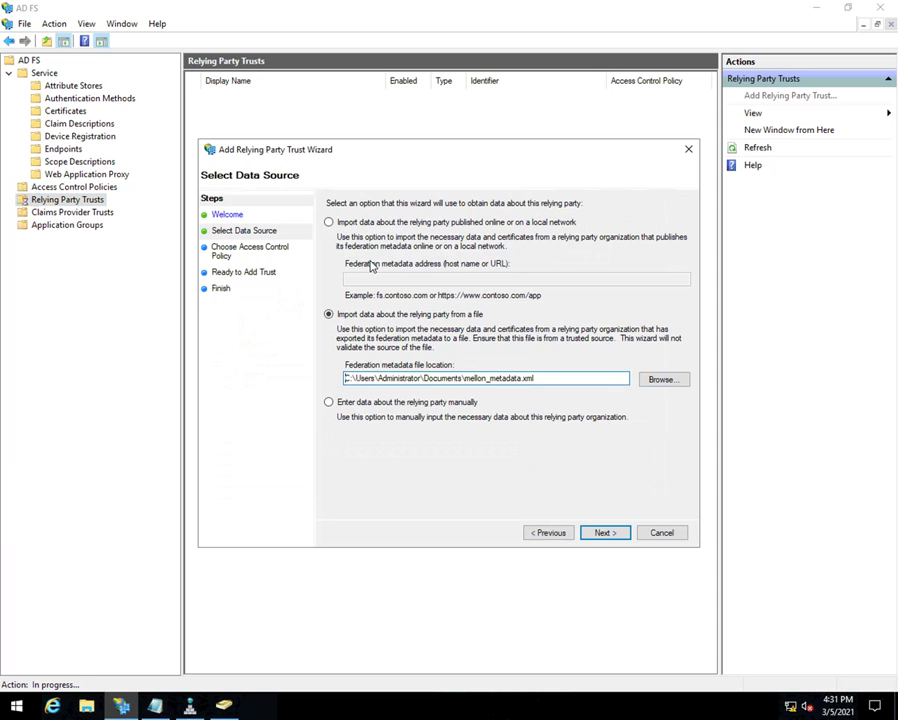
# - Name the trust sp.techsupportpk.com, choose Permit everyone, and finish the wizard
pyautogui.click(604, 532)
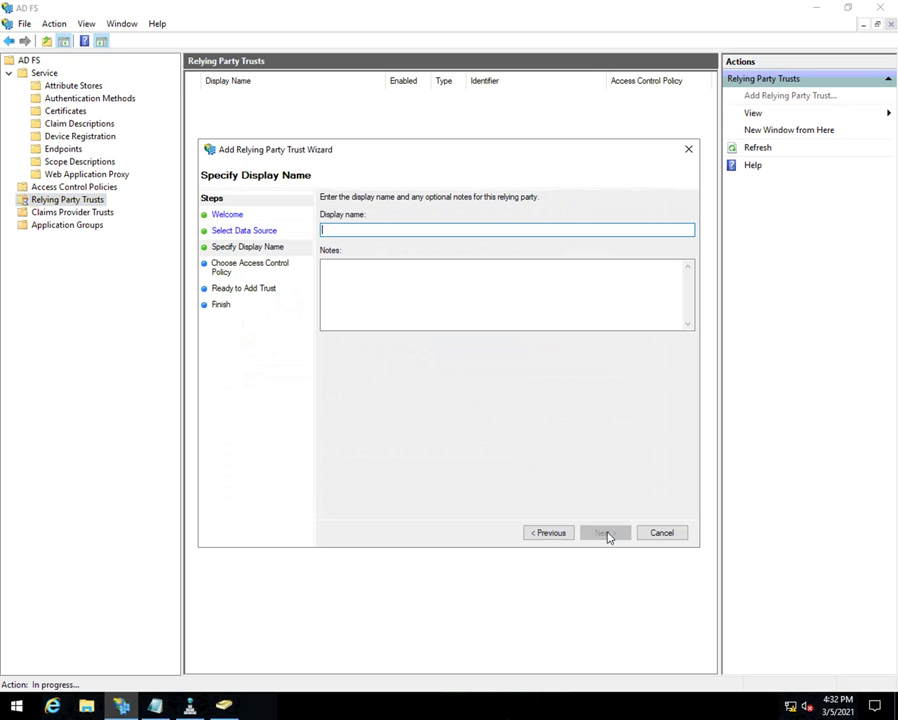
pyautogui.write('sp.techsupportpk.com')
pyautogui.click(605, 533)
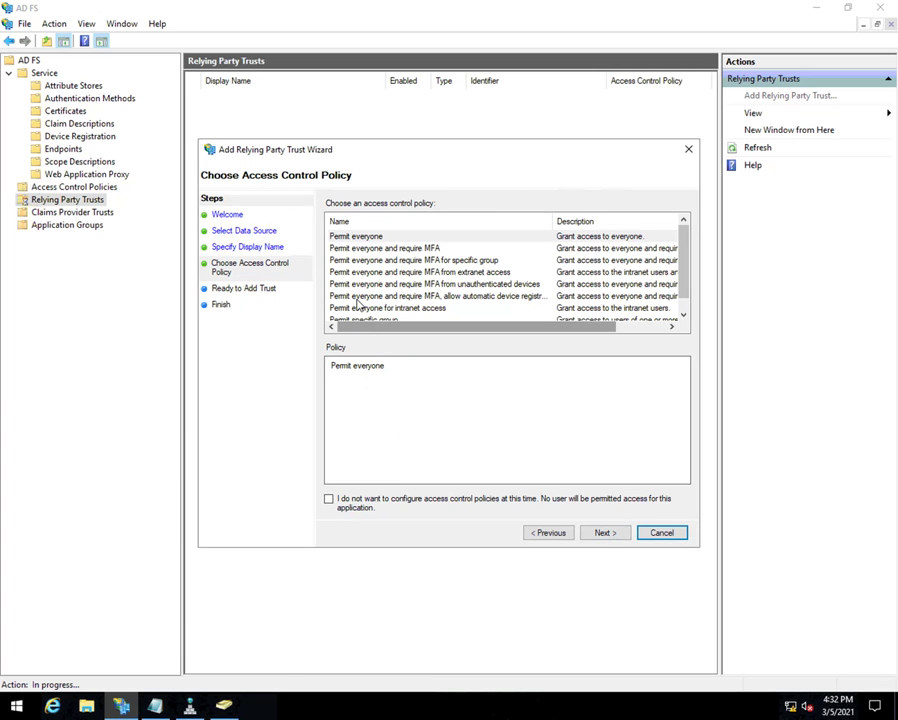
pyautogui.click(338, 238)
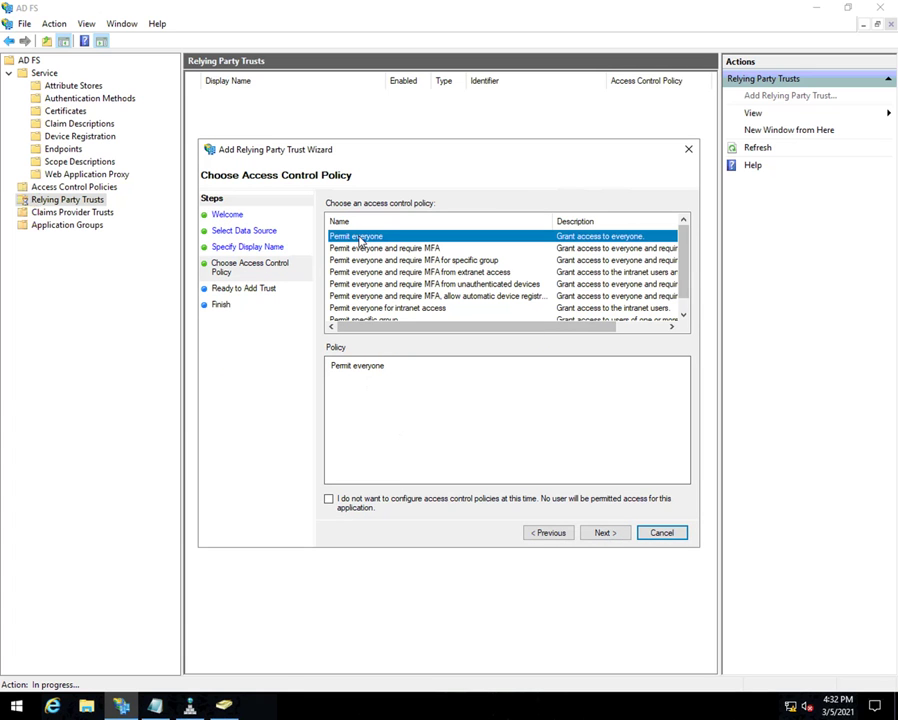
pyautogui.click(610, 535)
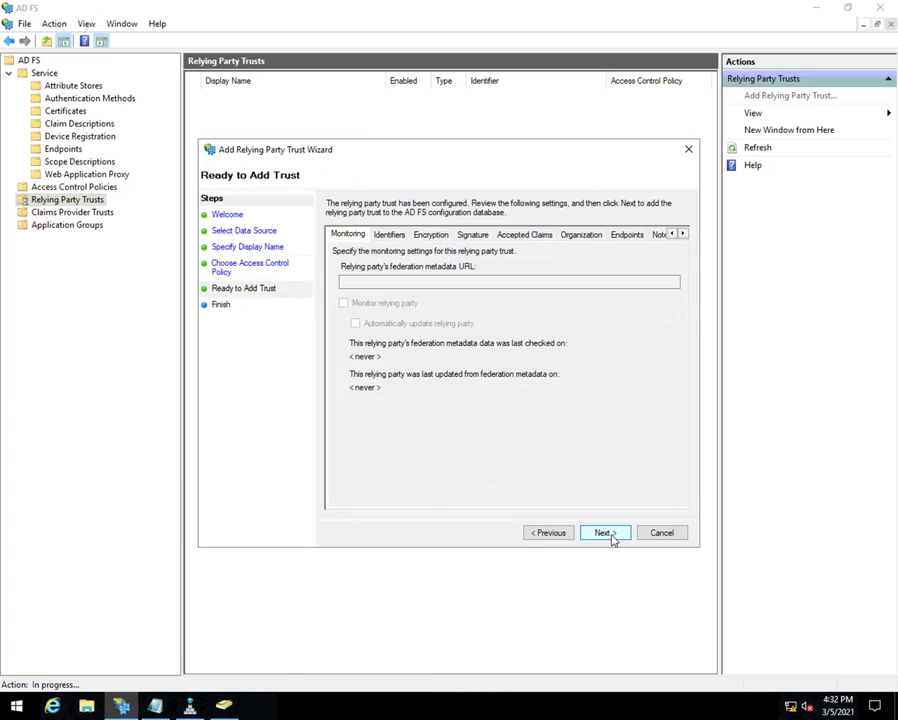
pyautogui.click(611, 536)
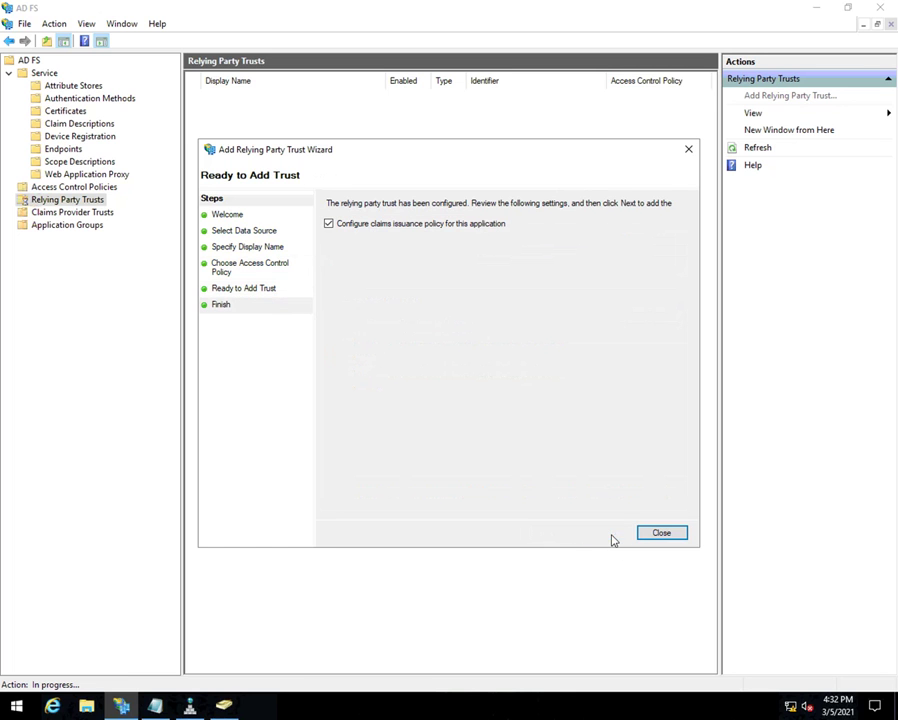
pyautogui.click(645, 541)
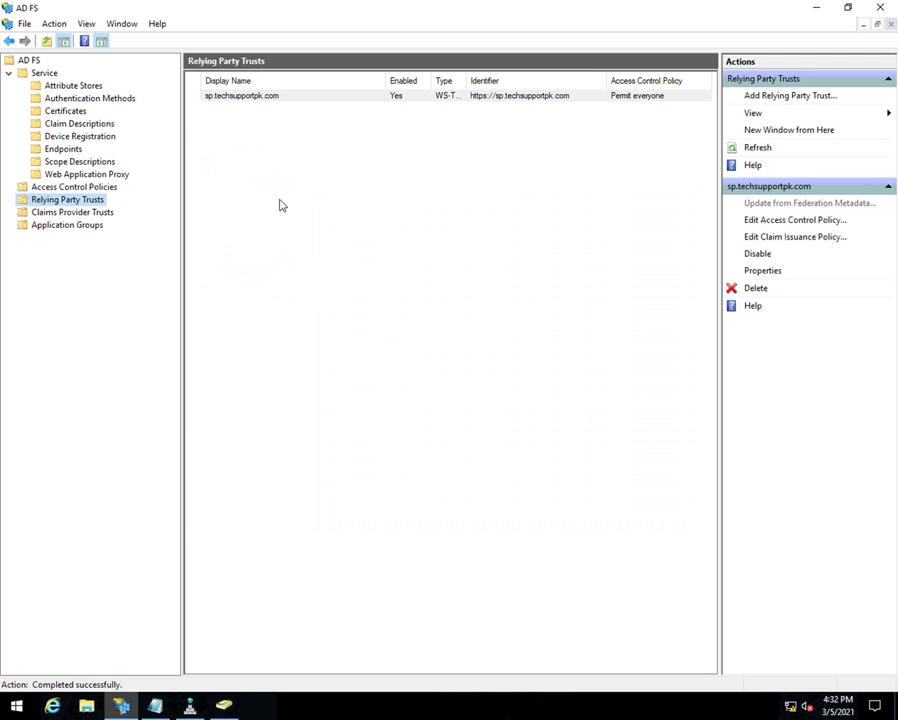
pyautogui.click(256, 98)
pyautogui.rightClick(256, 97)
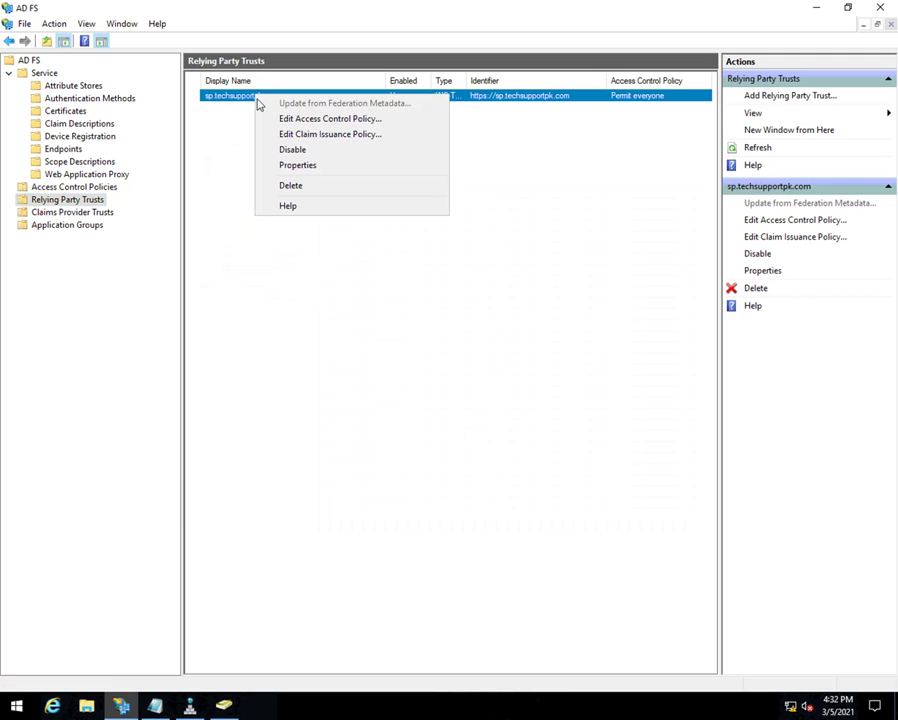
pyautogui.click(296, 166)
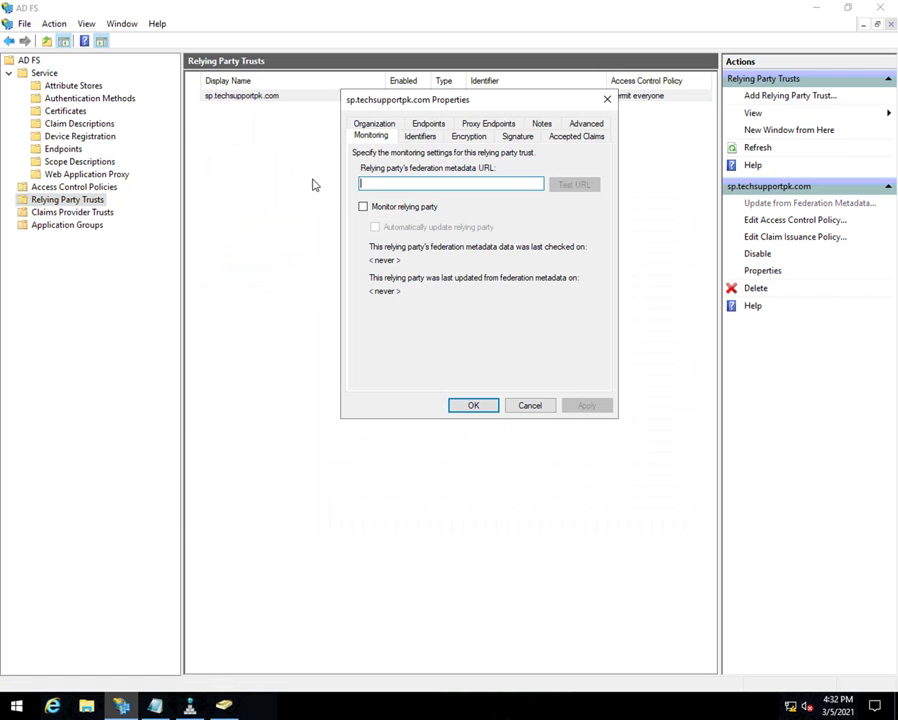
pyautogui.click(434, 124)
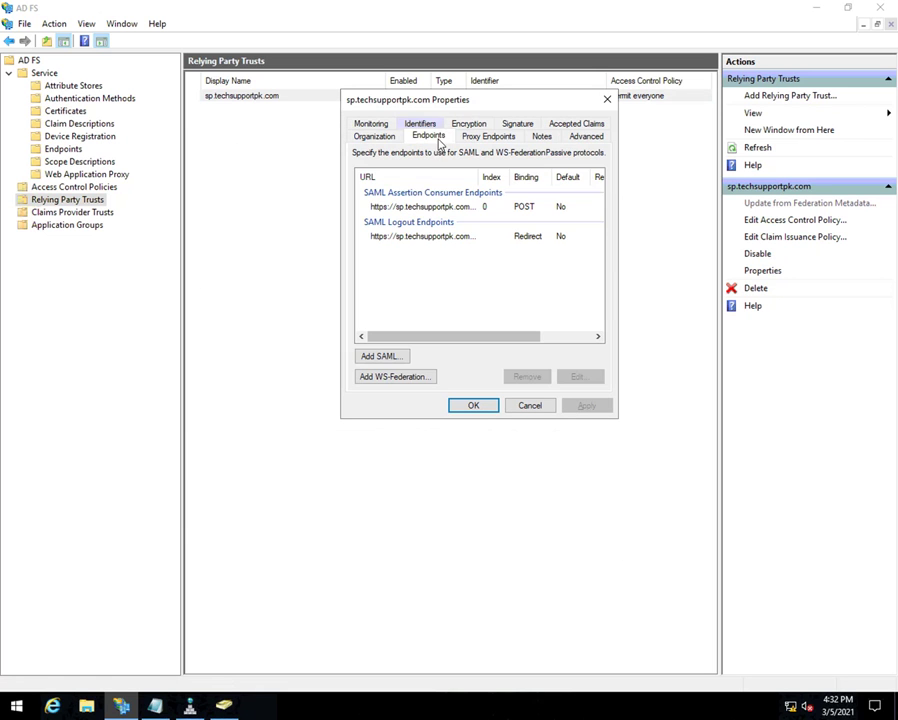
pyautogui.doubleClick(481, 177)
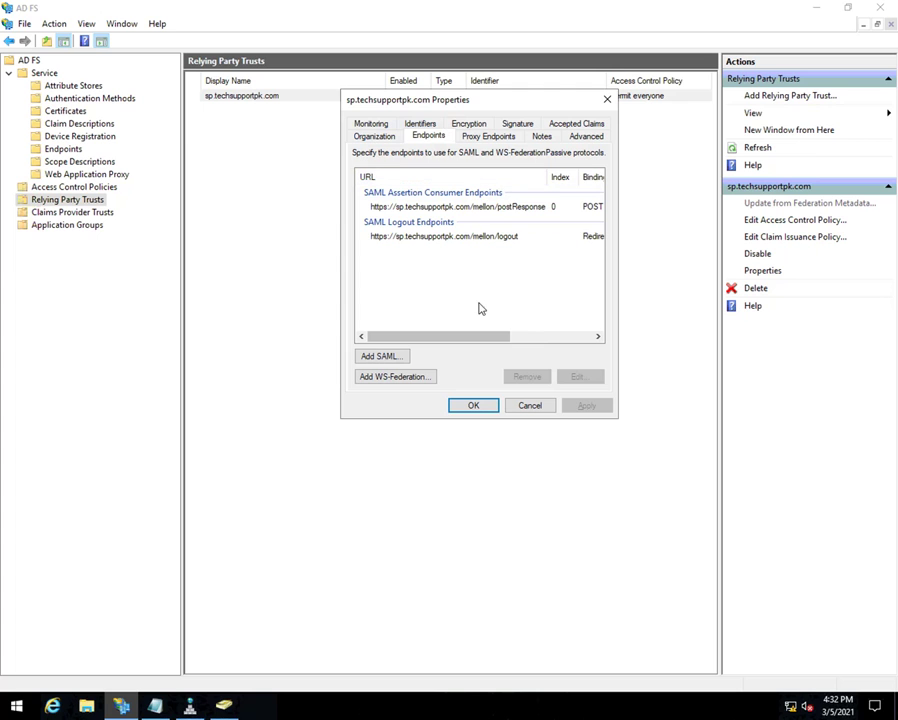
pyautogui.click(484, 409)
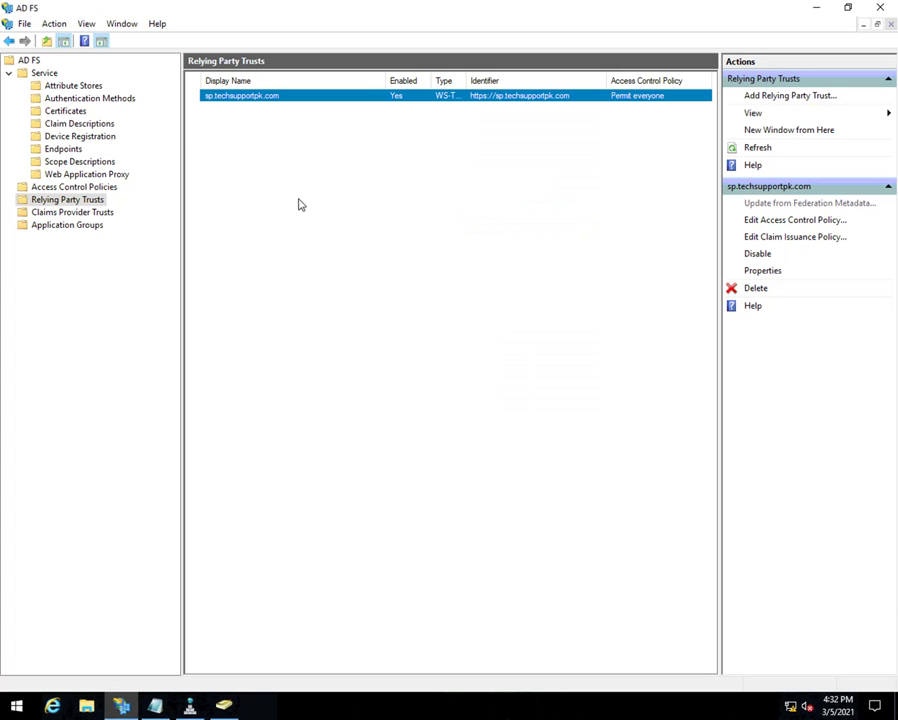
pyautogui.rightClick(265, 98)
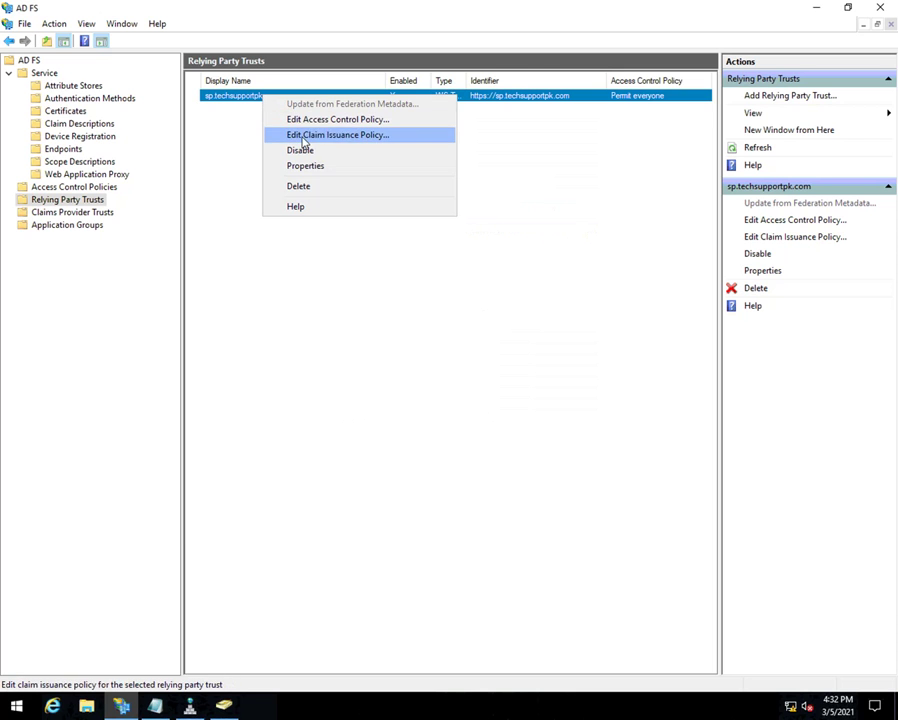
# - Create a Send LDAP Attributes as Claims rule named 'Send LDAP Attributes as Claim' using Active Directory
pyautogui.click(303, 137)
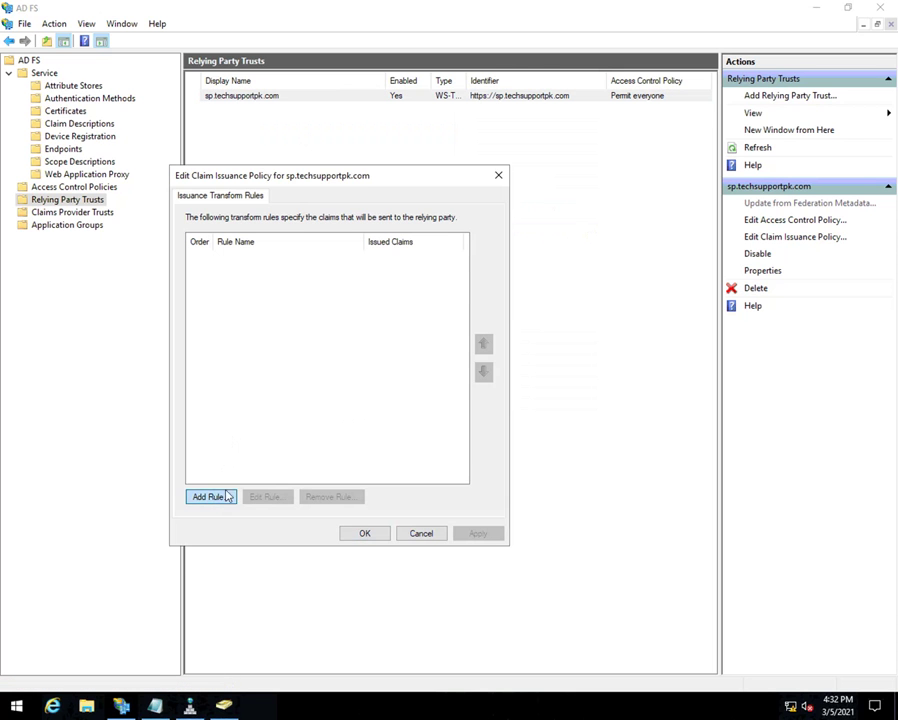
pyautogui.click(218, 506)
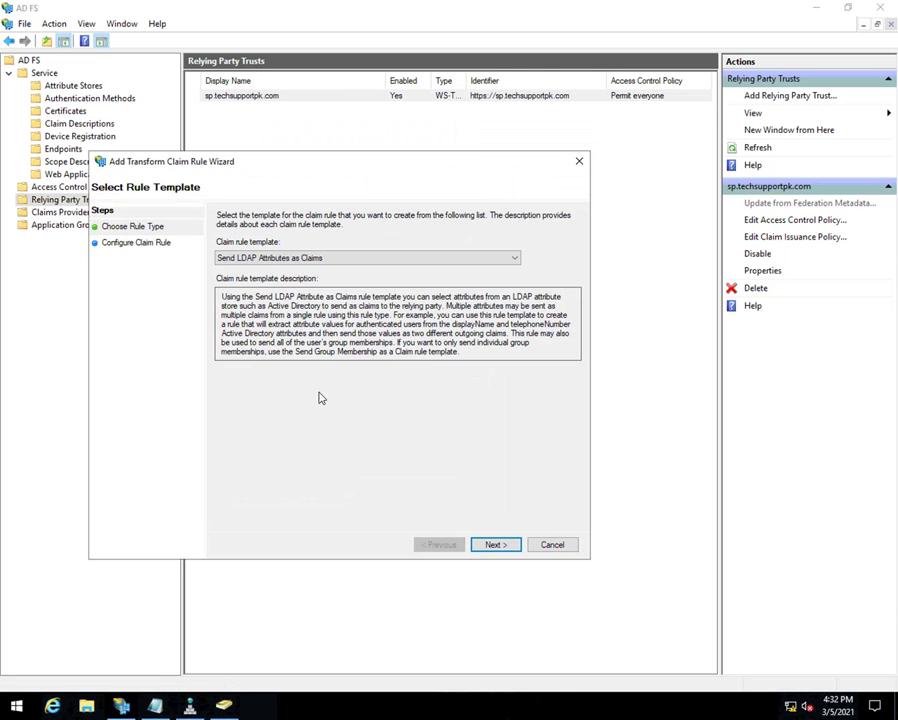
pyautogui.click(483, 546)
pyautogui.click(273, 316)
pyautogui.click(256, 336)
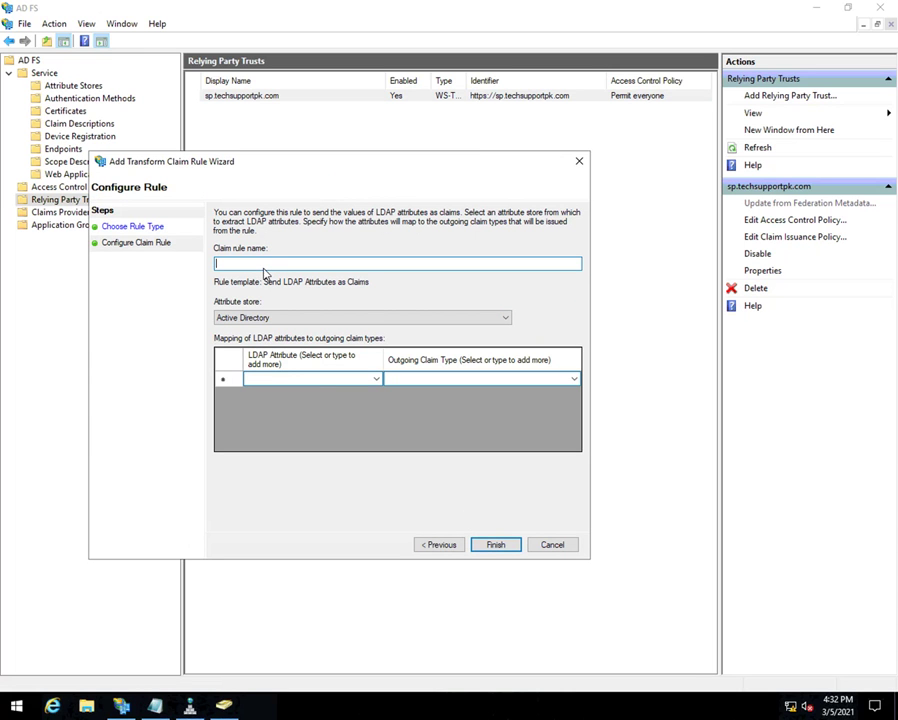
pyautogui.write('Send LDAP Attributes as Claim')
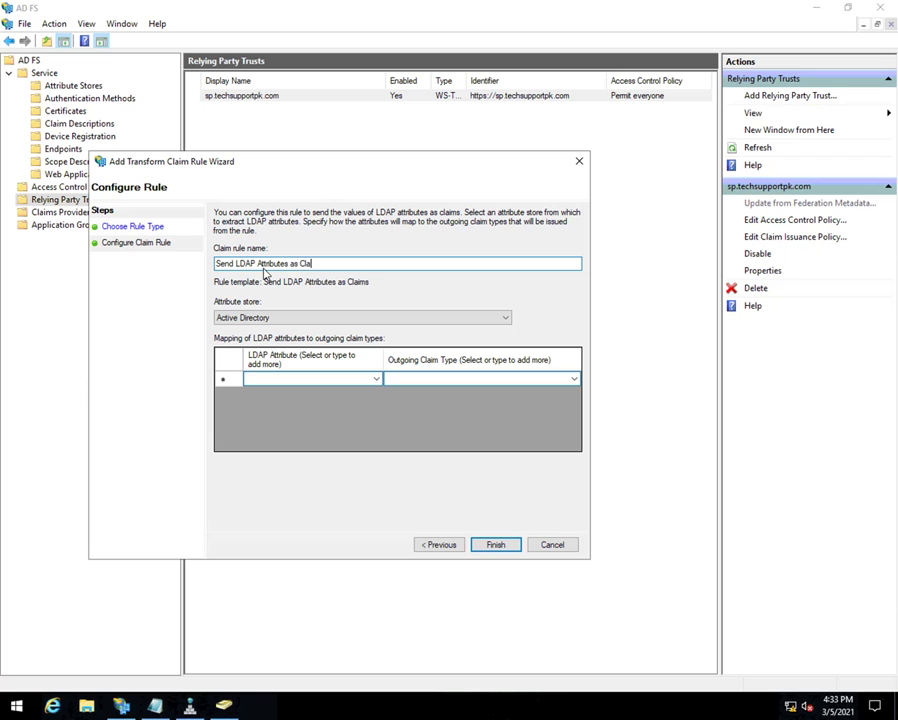
# - Map User-Principal-Name to UPN and SAM-Account-Name to uid
pyautogui.click(375, 381)
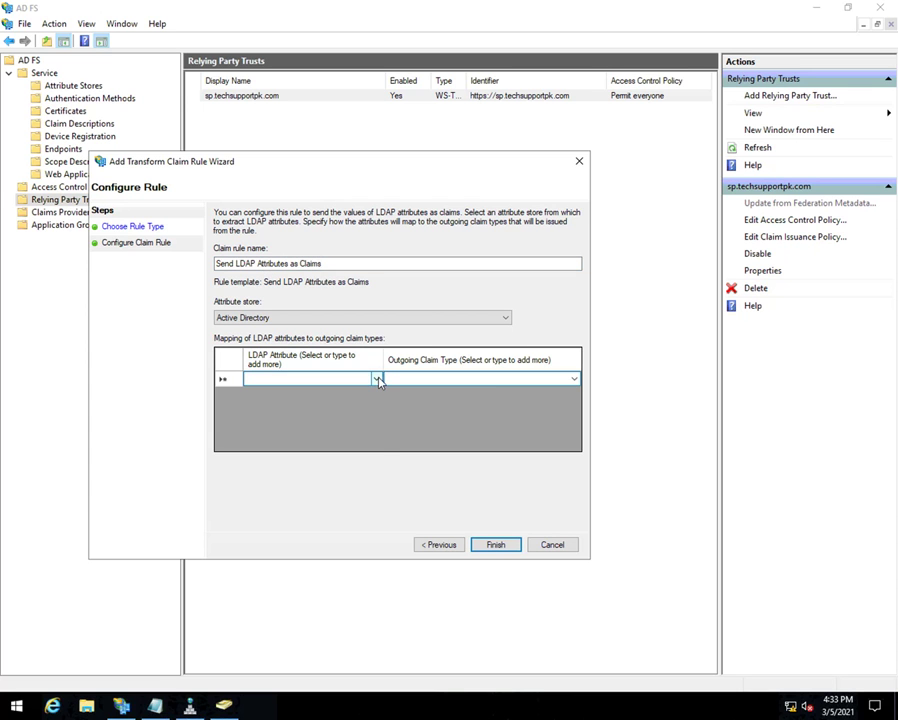
pyautogui.click(376, 380)
pyautogui.click(296, 593)
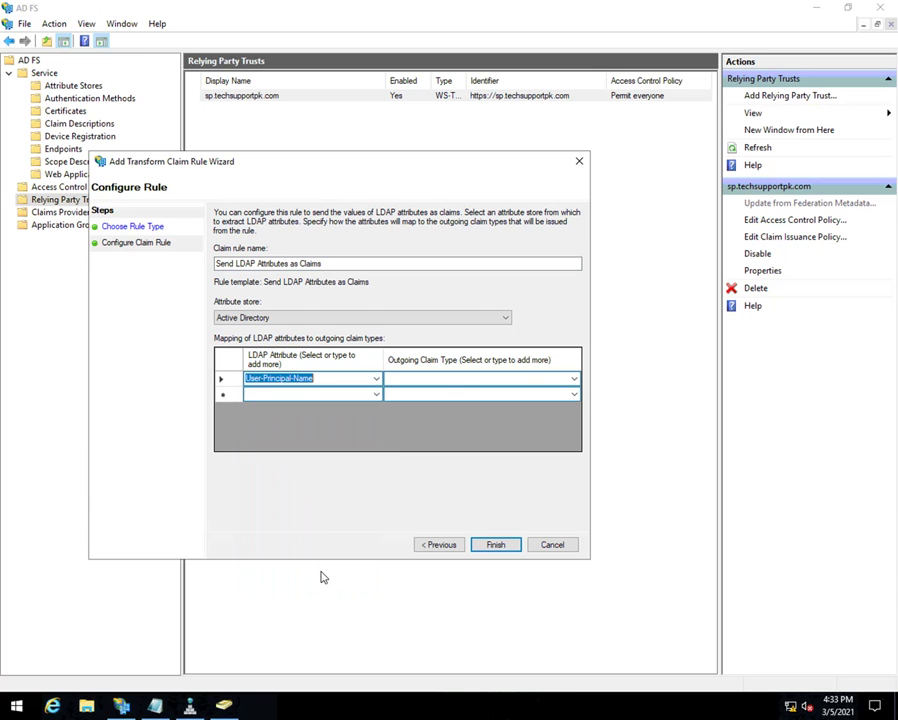
pyautogui.click(449, 378)
pyautogui.write('UPN')
pyautogui.click(375, 396)
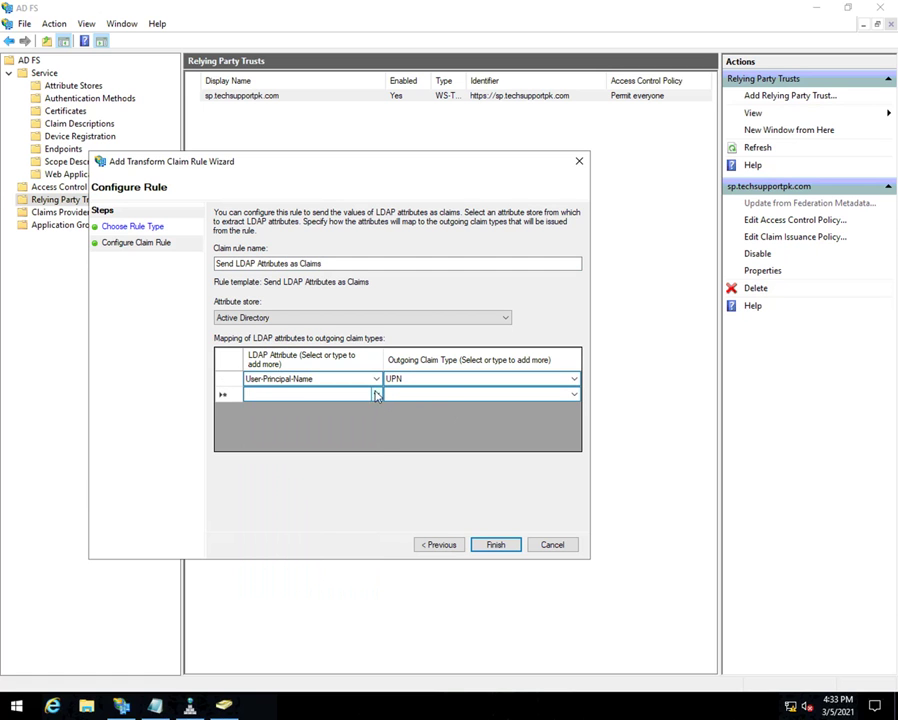
pyautogui.click(375, 395)
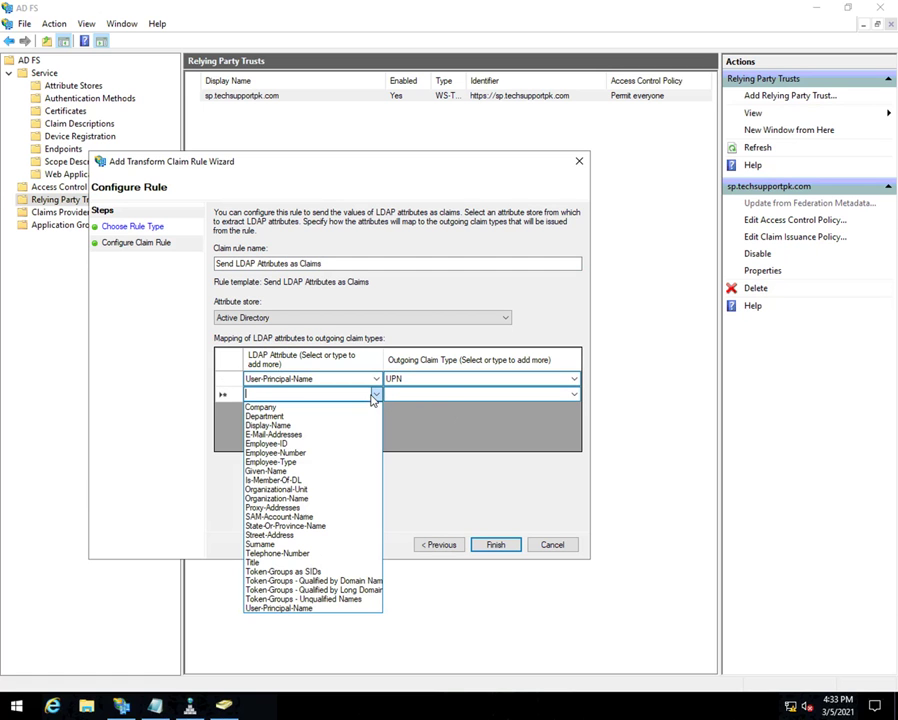
pyautogui.click(300, 516)
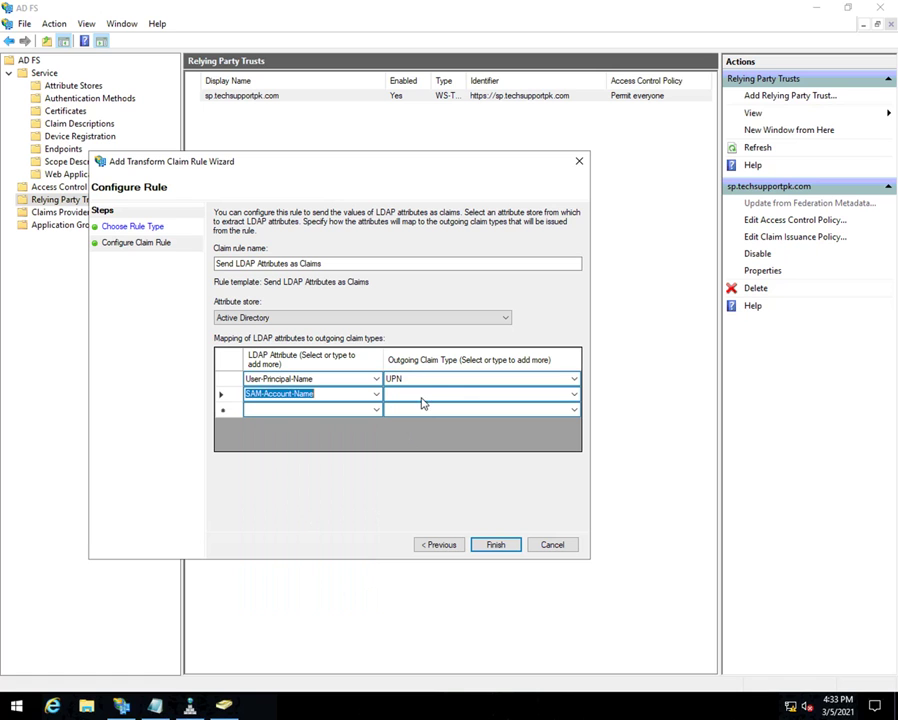
pyautogui.click(424, 398)
pyautogui.write('Wi')
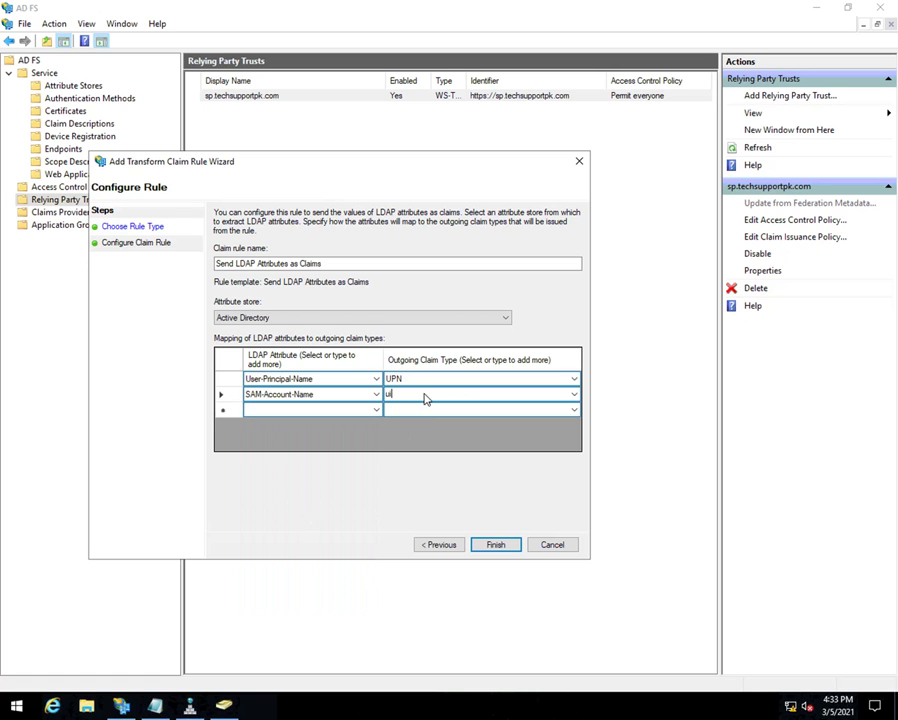
pyautogui.click(376, 416)
# - Map User-Principal-Name to mail and finish the rule
pyautogui.click(376, 416)
pyautogui.click(376, 410)
pyautogui.click(311, 623)
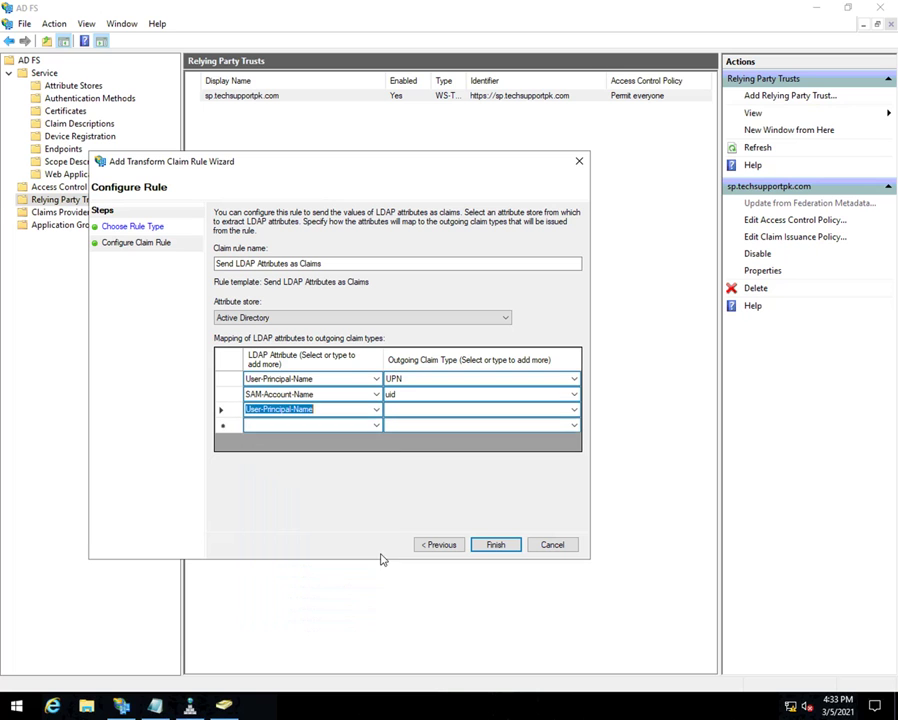
pyautogui.click(432, 412)
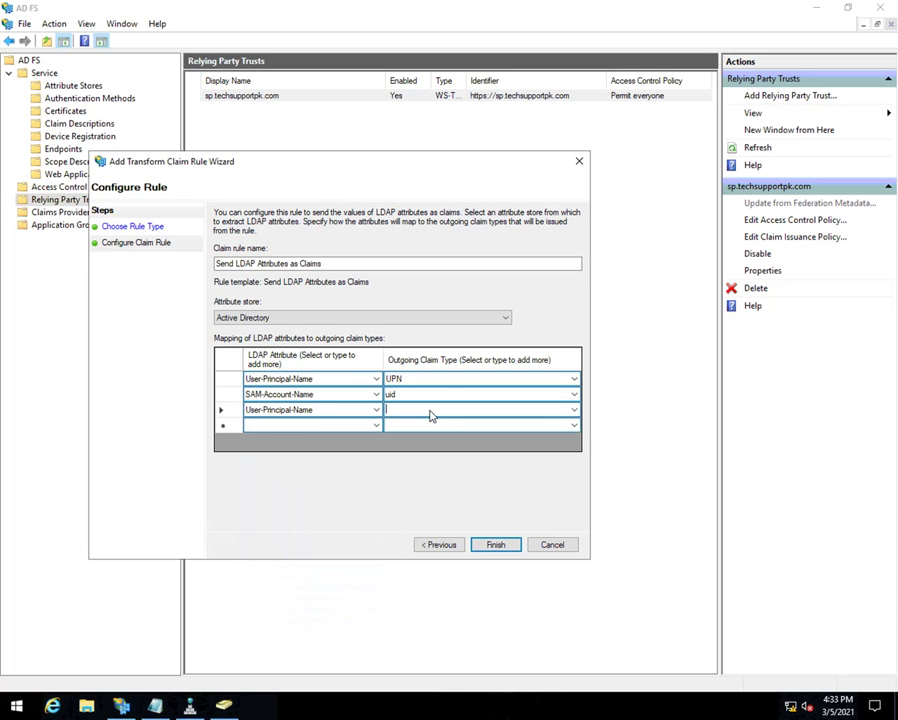
pyautogui.write('mail')
pyautogui.click(492, 546)
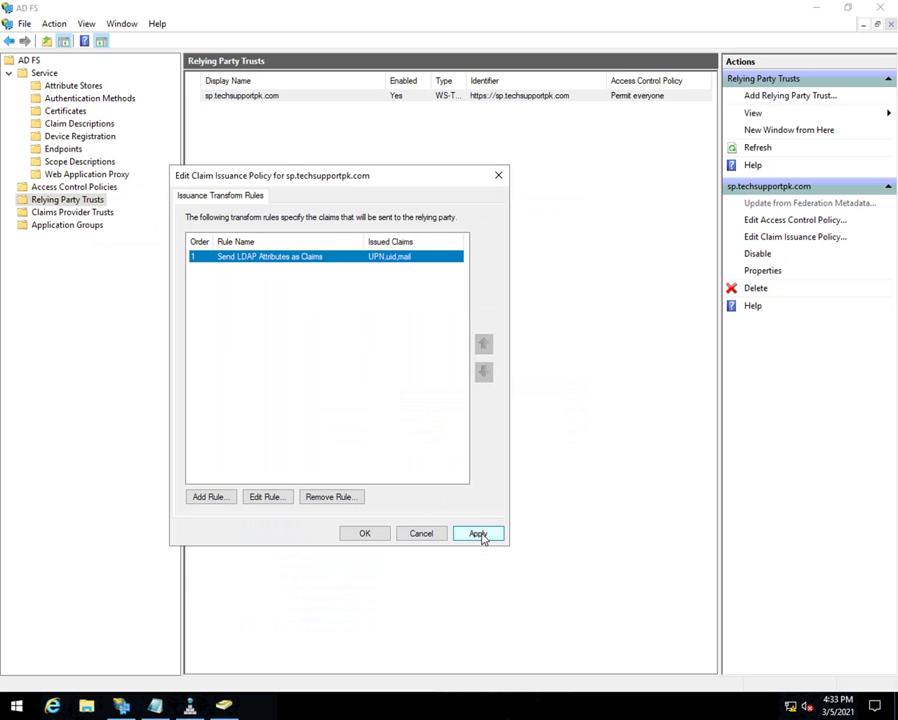
# - Add a Transform an Incoming Claim rule named 'Transform an Incoming Cl'
pyautogui.click(478, 533)
pyautogui.click(210, 497)
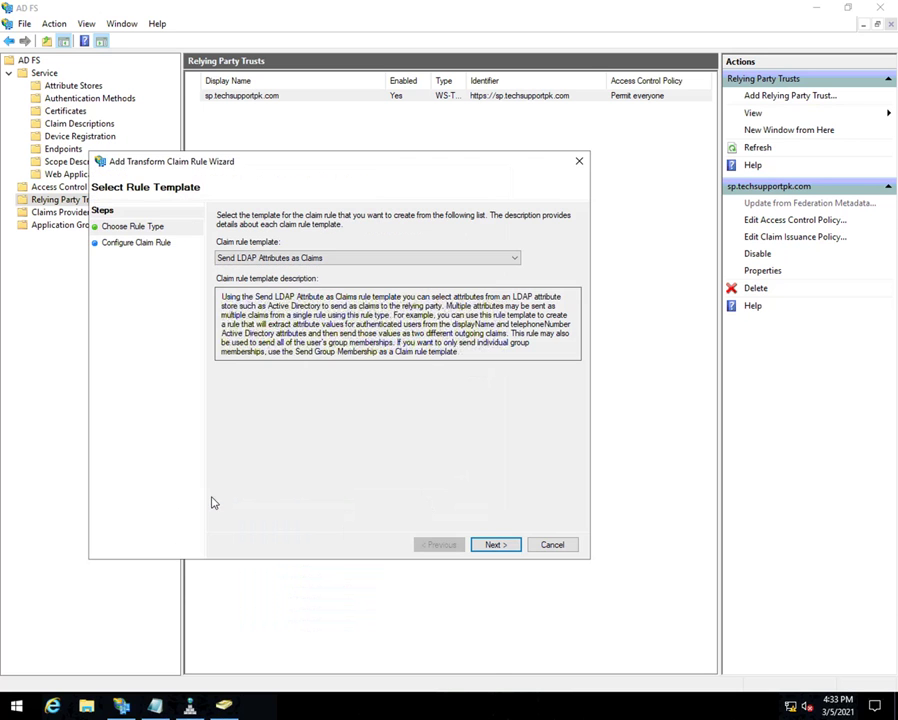
pyautogui.click(300, 258)
pyautogui.click(270, 289)
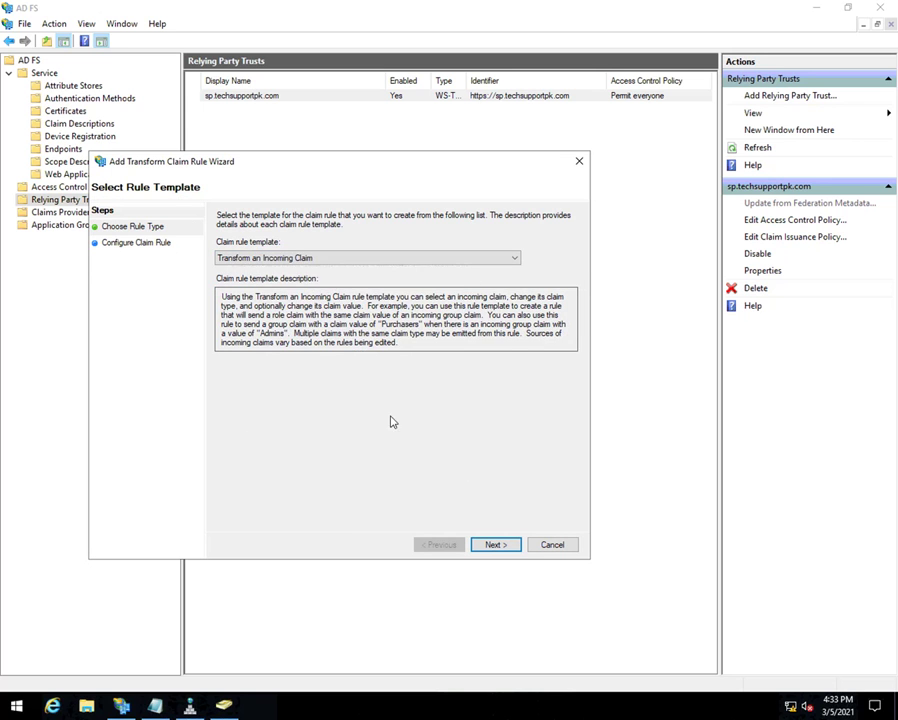
pyautogui.click(495, 545)
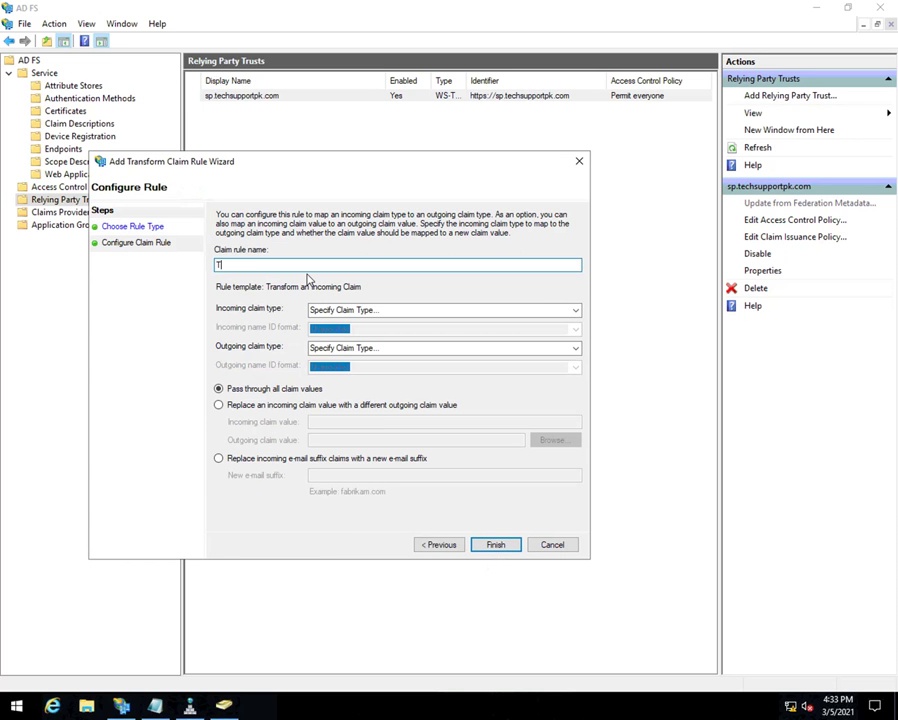
pyautogui.write('Transform an Incoming Claim')
# - Transform UPN into Name ID with Transient Identifier format, passing through all claim values
pyautogui.press('Tab')
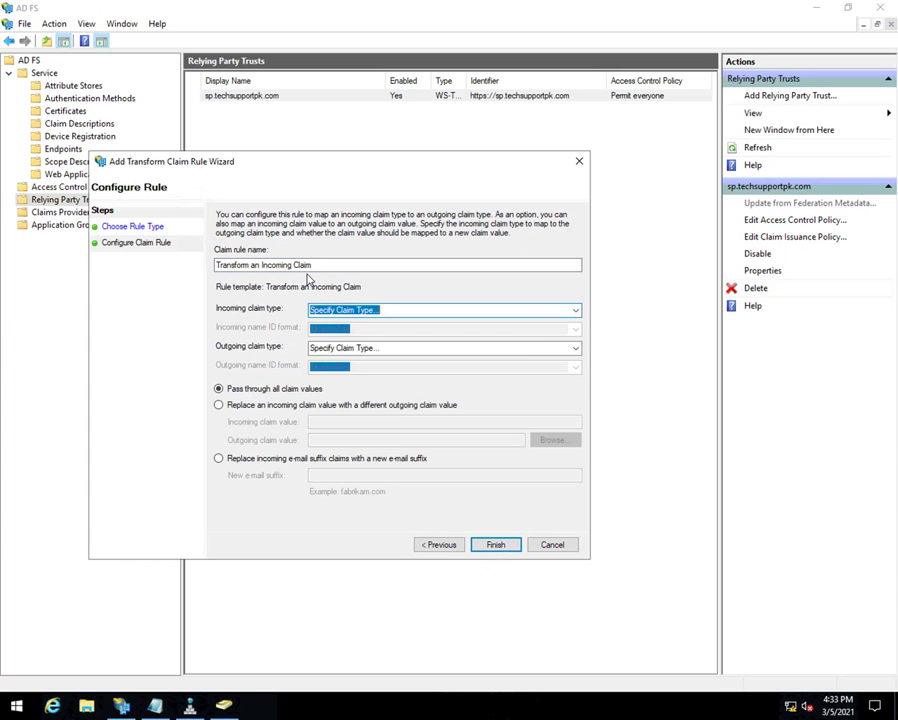
pyautogui.click(573, 311)
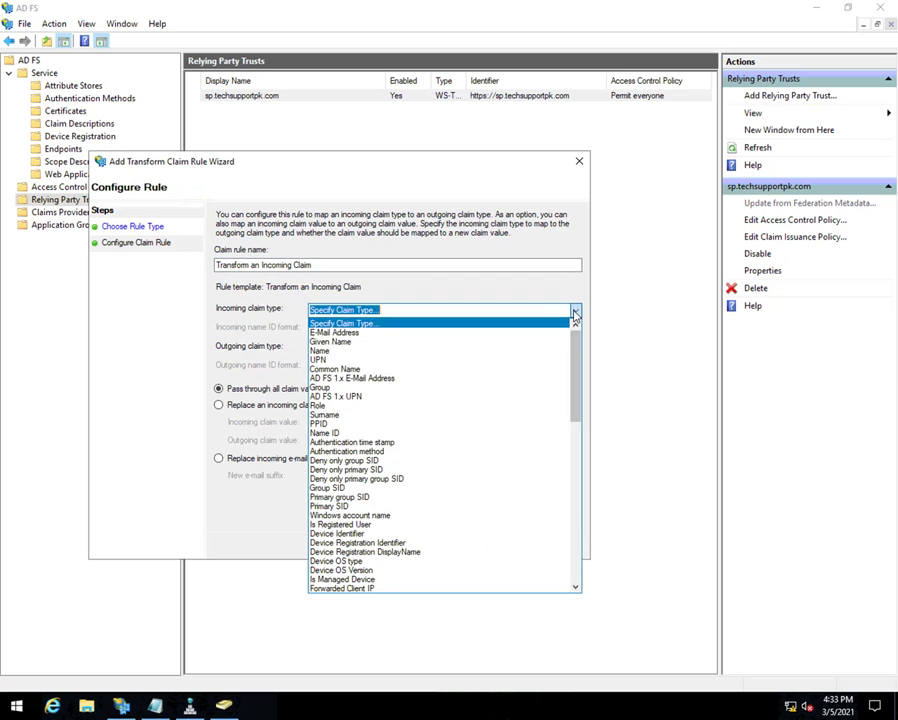
pyautogui.click(340, 360)
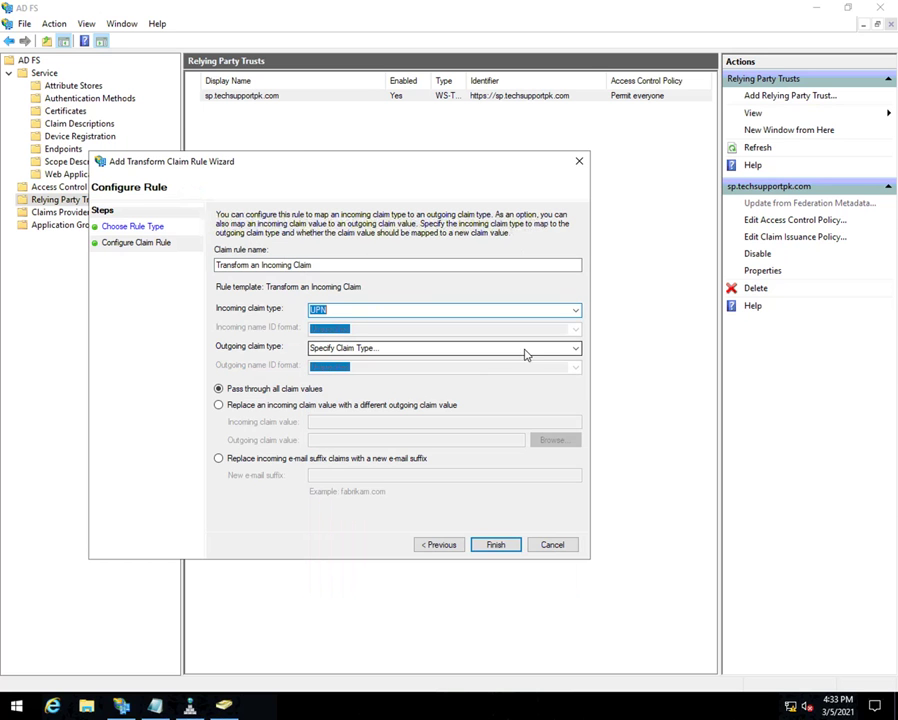
pyautogui.click(572, 350)
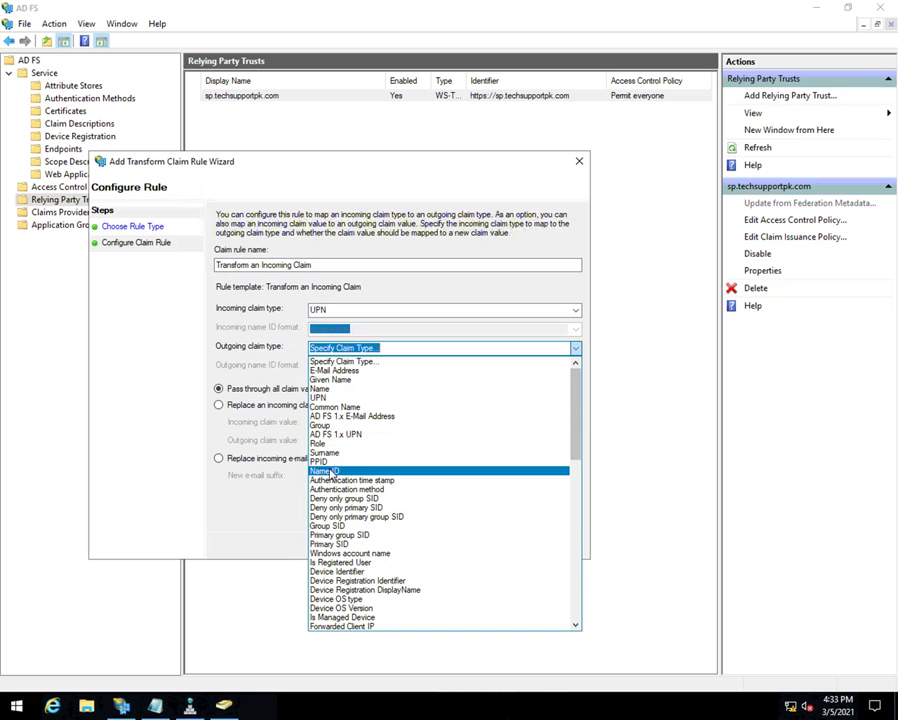
pyautogui.click(330, 470)
pyautogui.click(575, 367)
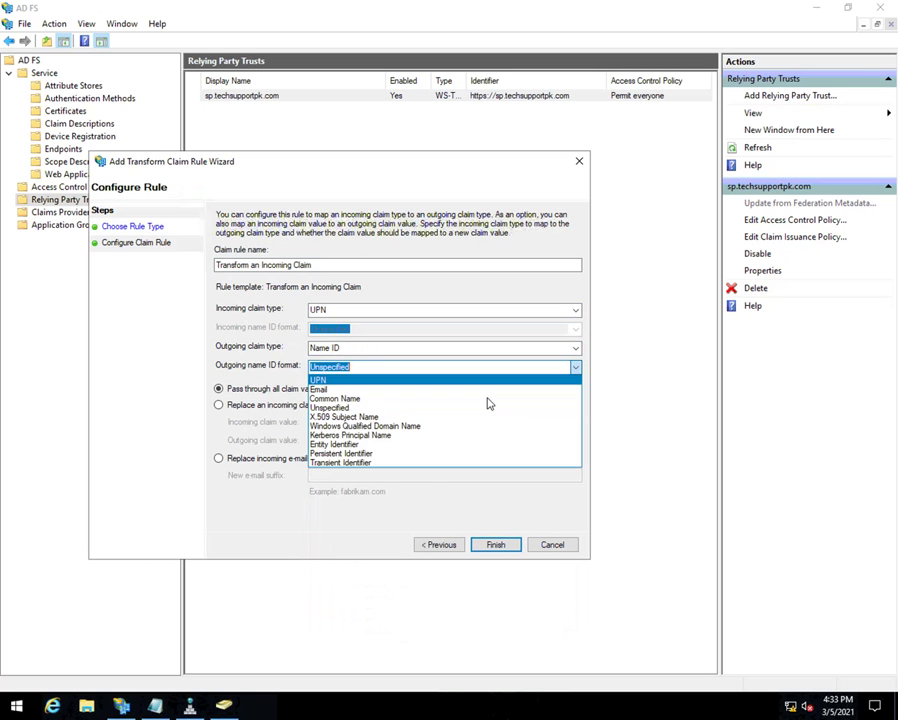
pyautogui.click(365, 456)
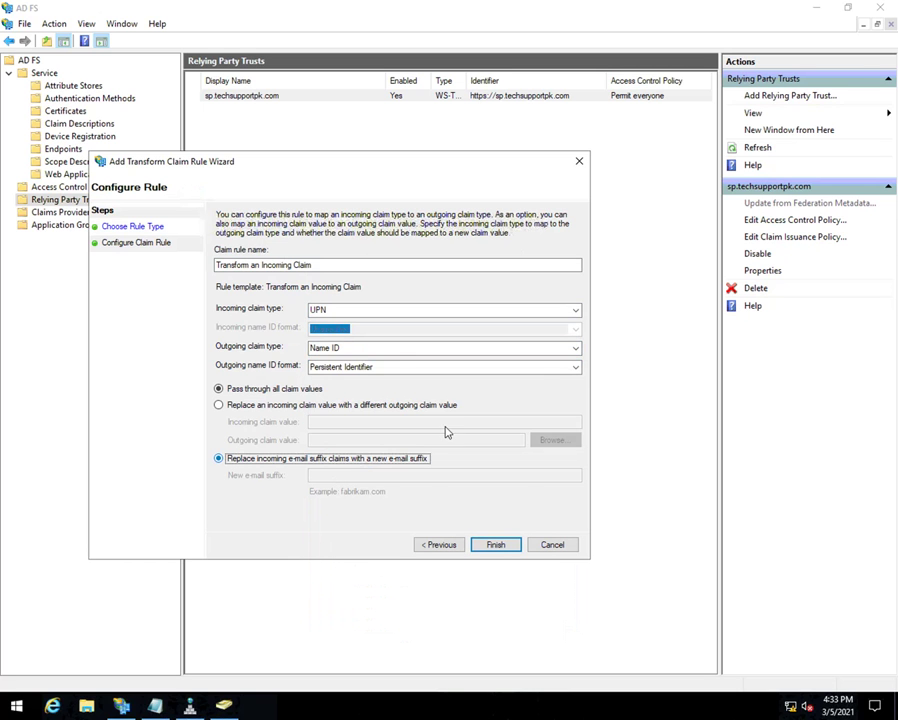
pyautogui.click(575, 367)
pyautogui.click(345, 462)
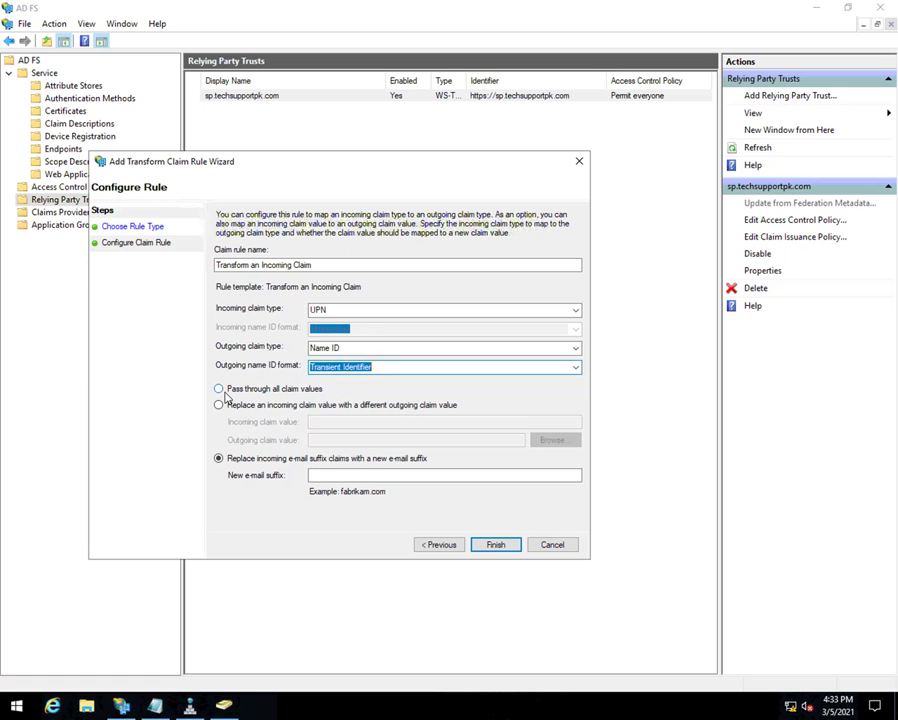
pyautogui.click(219, 389)
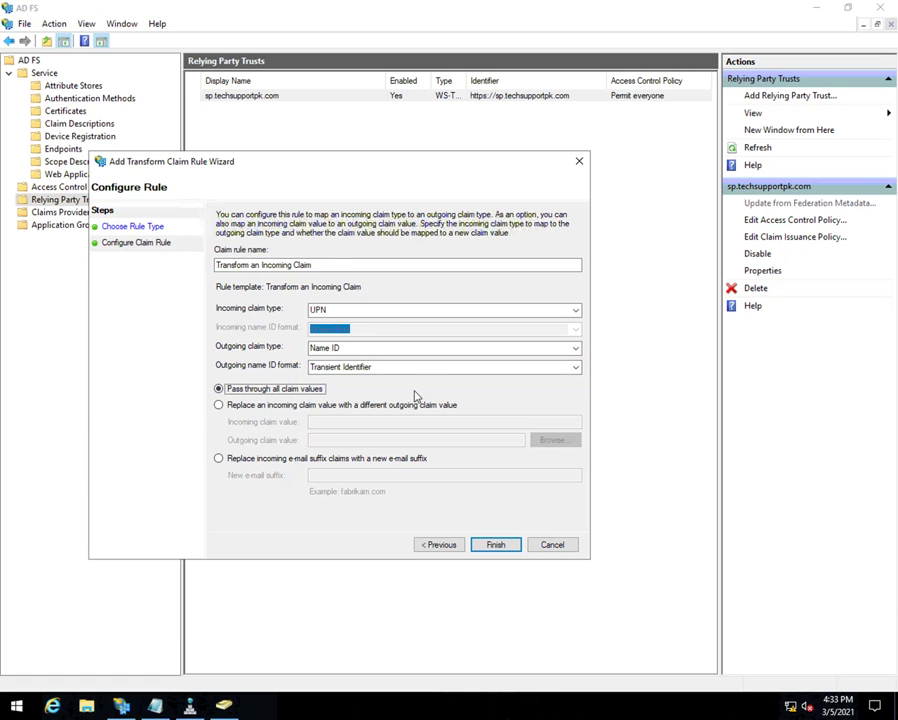
# - Finish the rule, apply the policy, and close the dialog with OK
pyautogui.click(507, 548)
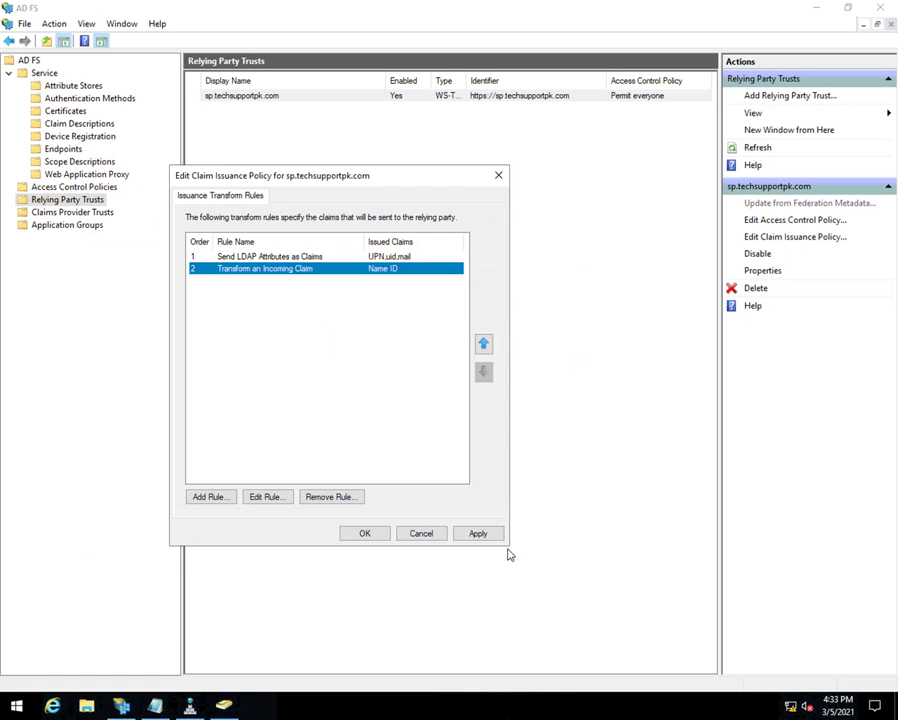
pyautogui.click(499, 537)
pyautogui.click(378, 535)
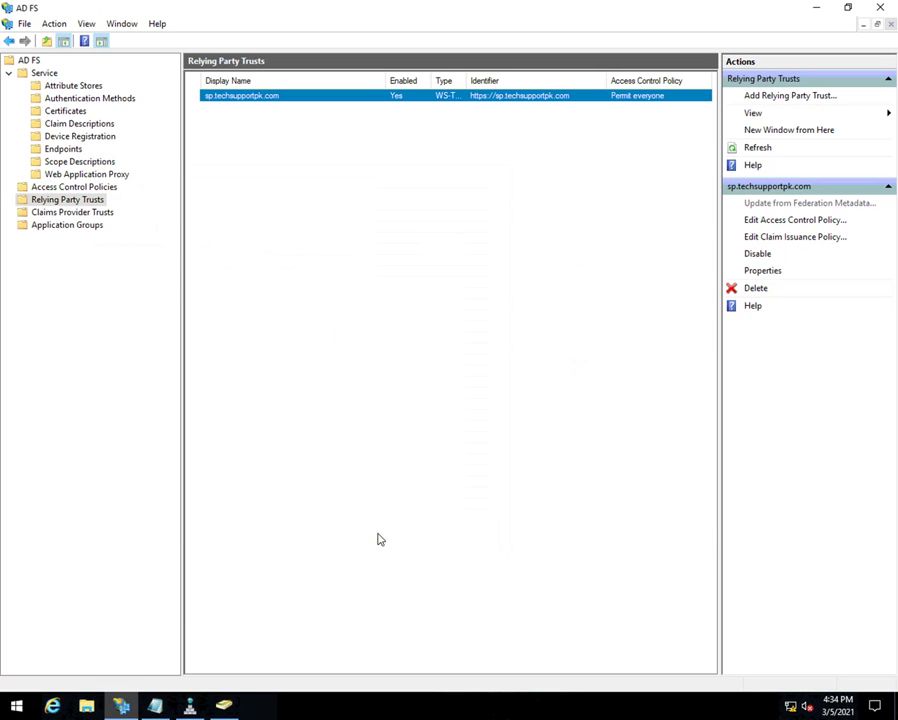
# - Refresh the relying party trusts, minimize AD FS Management, and open a maximized Internet Explorer
pyautogui.click(762, 147)
pyautogui.click(818, 10)
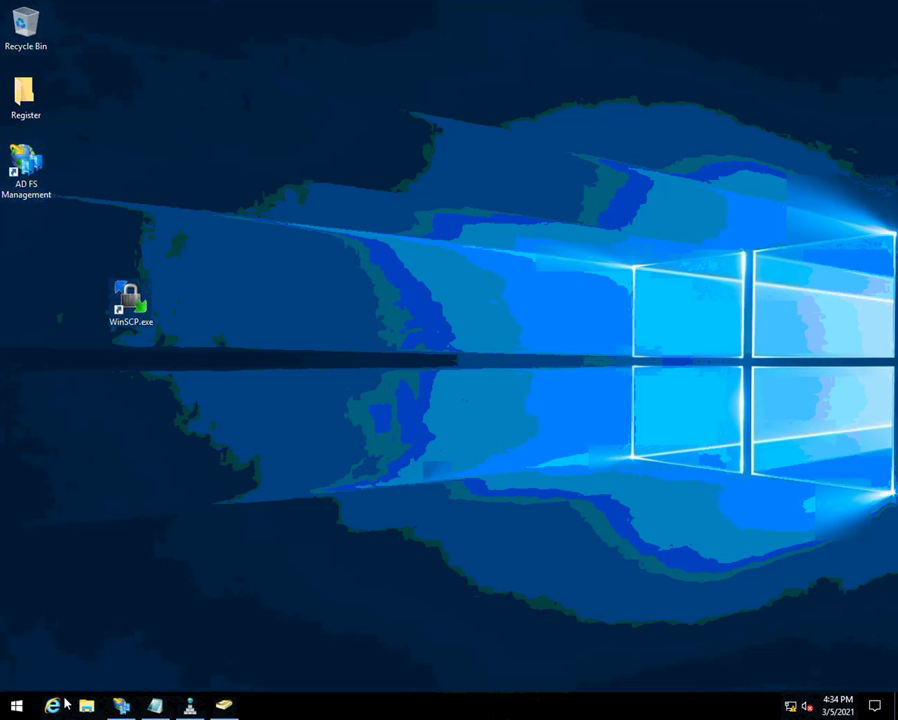
pyautogui.click(52, 705)
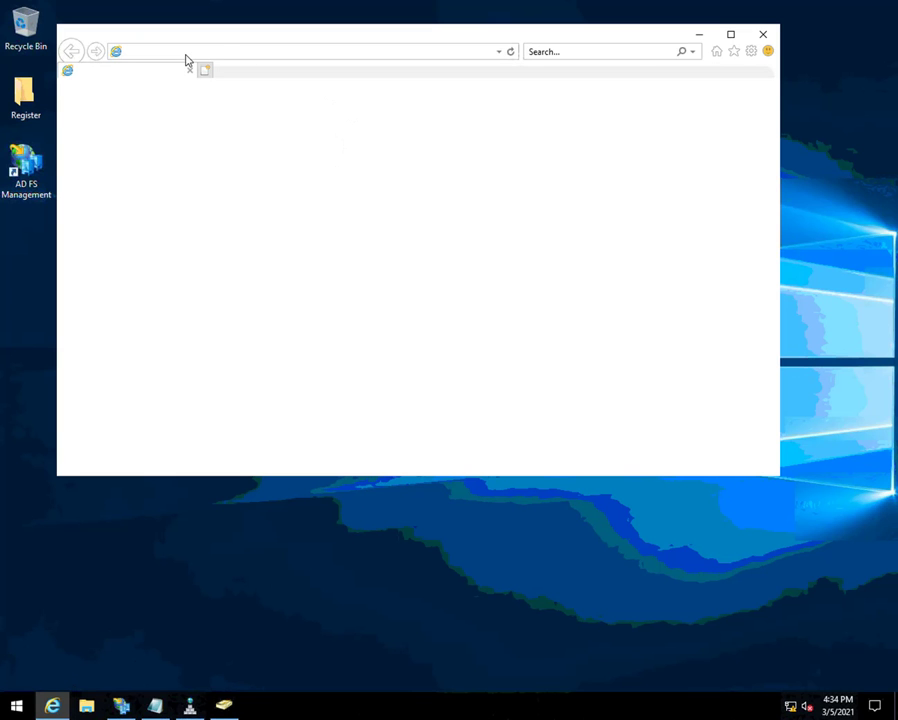
pyautogui.click(731, 36)
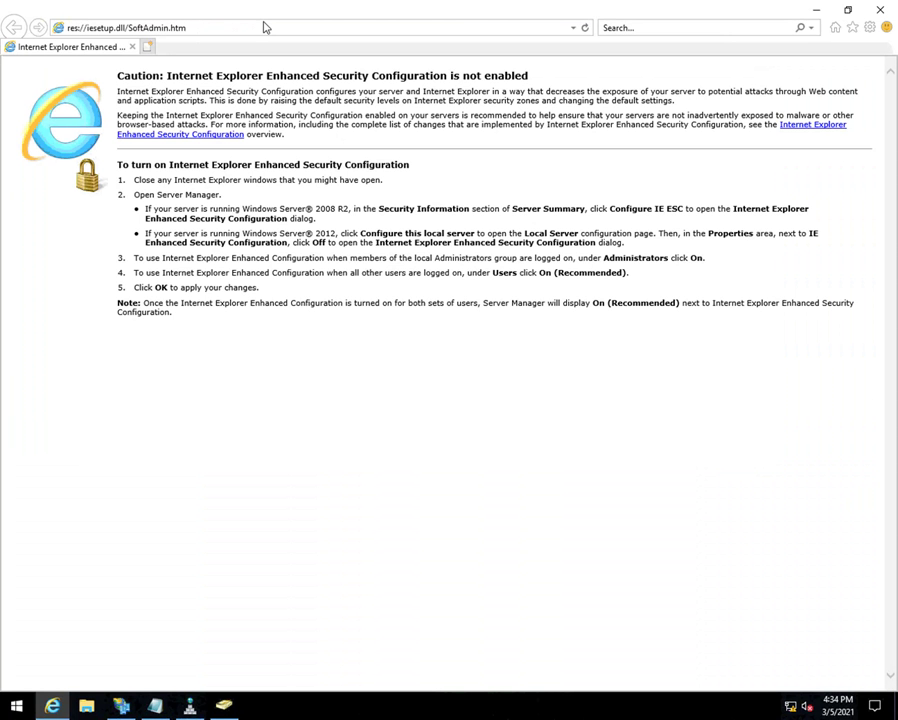
pyautogui.click(263, 27)
pyautogui.write('htt')
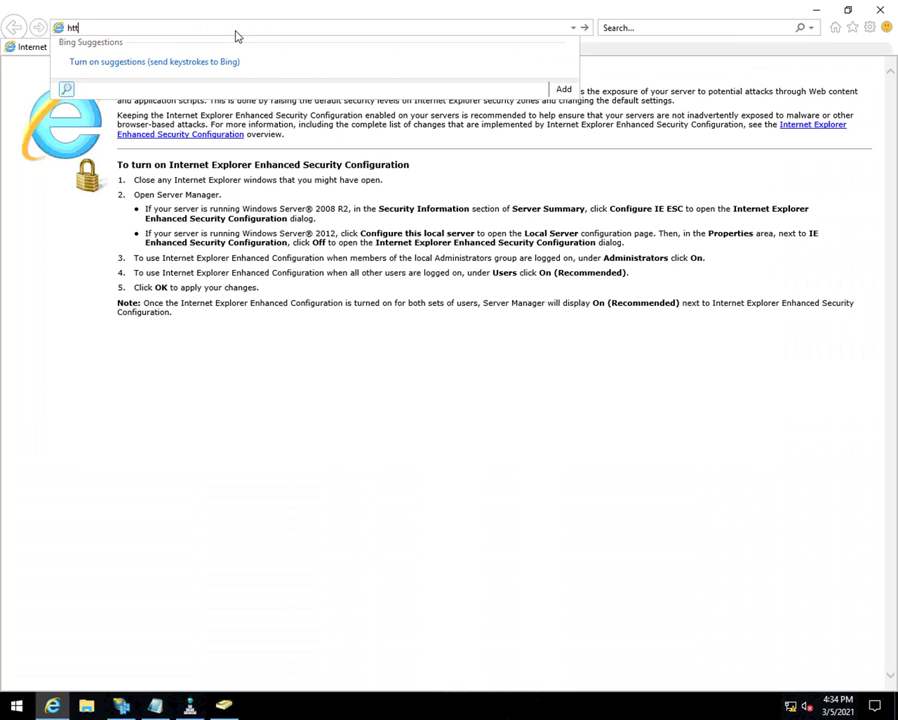
pyautogui.write('p://s')
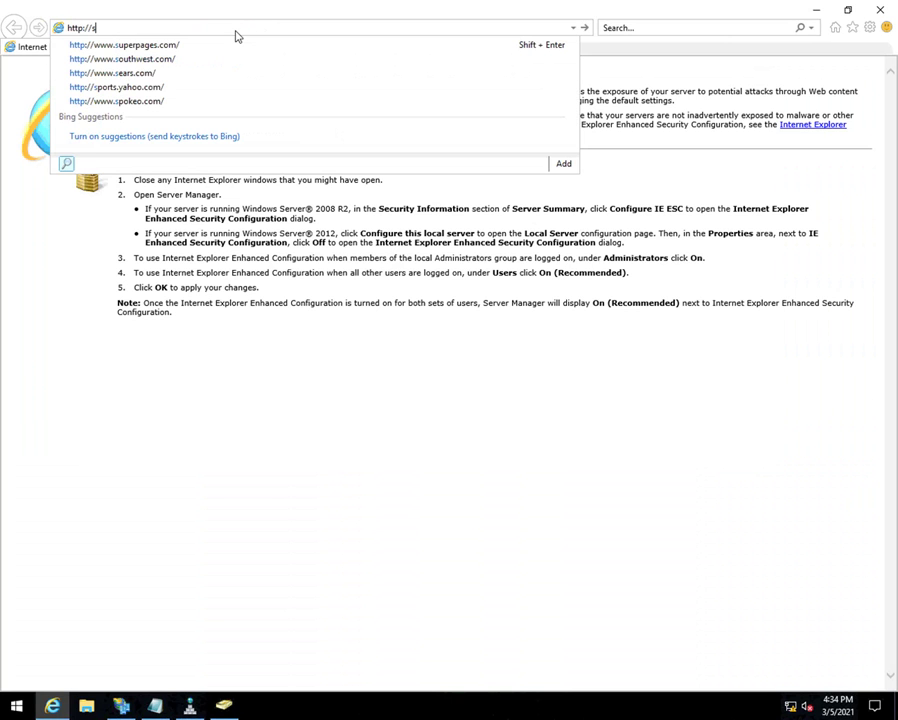
pyautogui.write('p.techsupportpk.com/protected')
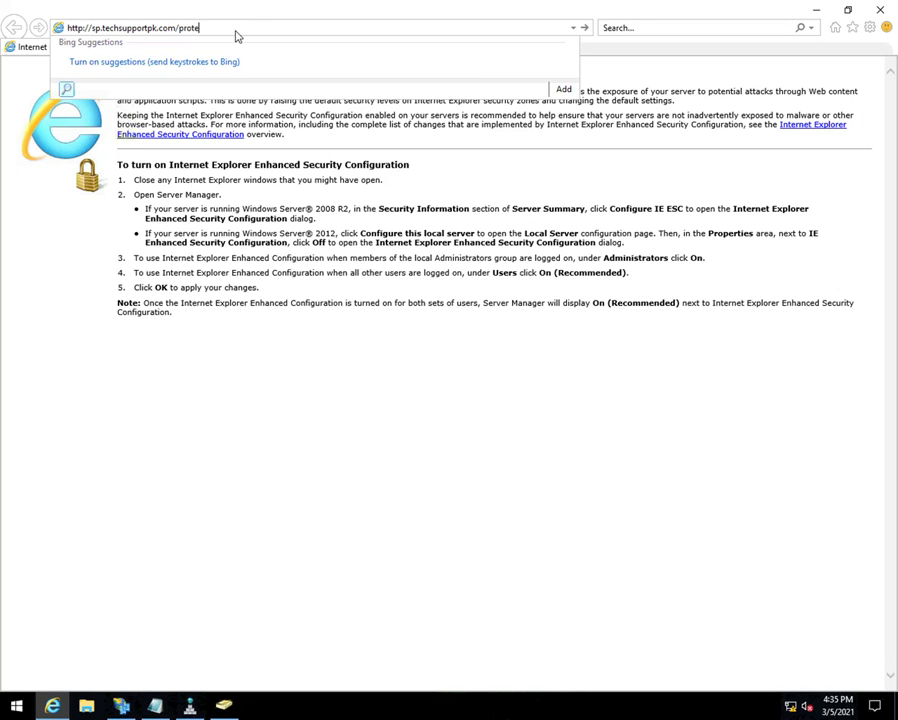
pyautogui.press('Return')
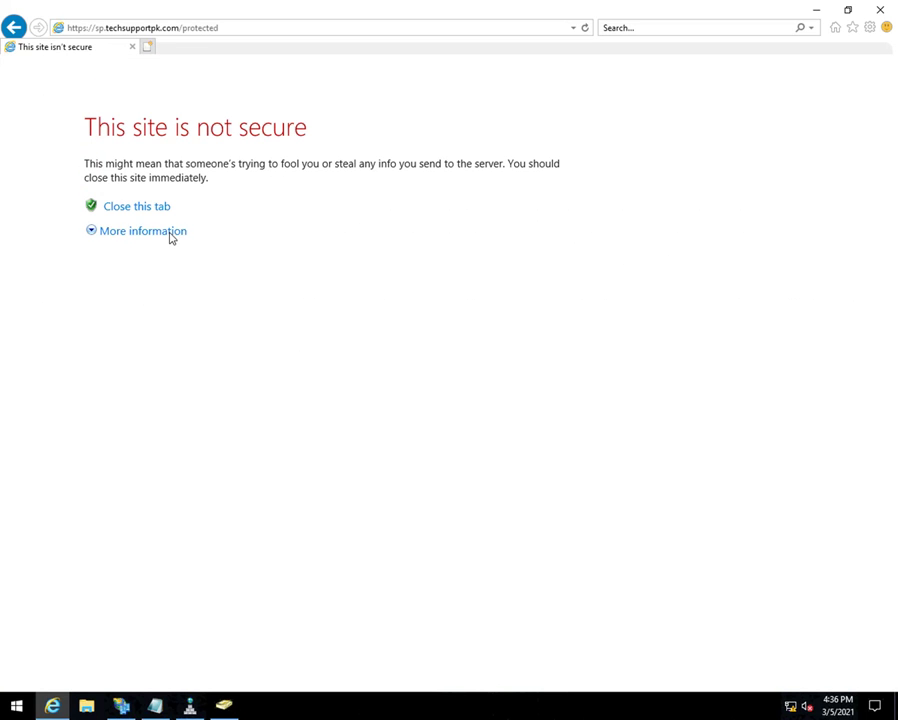
# - Bypass the certificate warning and sign in with the domain user's name and password
pyautogui.click(170, 234)
pyautogui.click(184, 317)
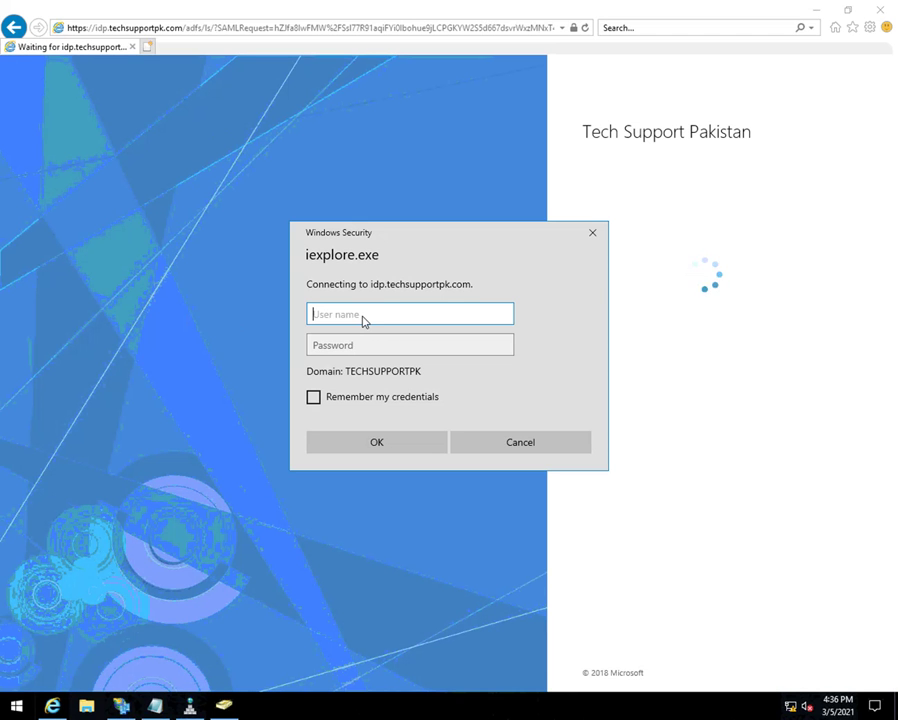
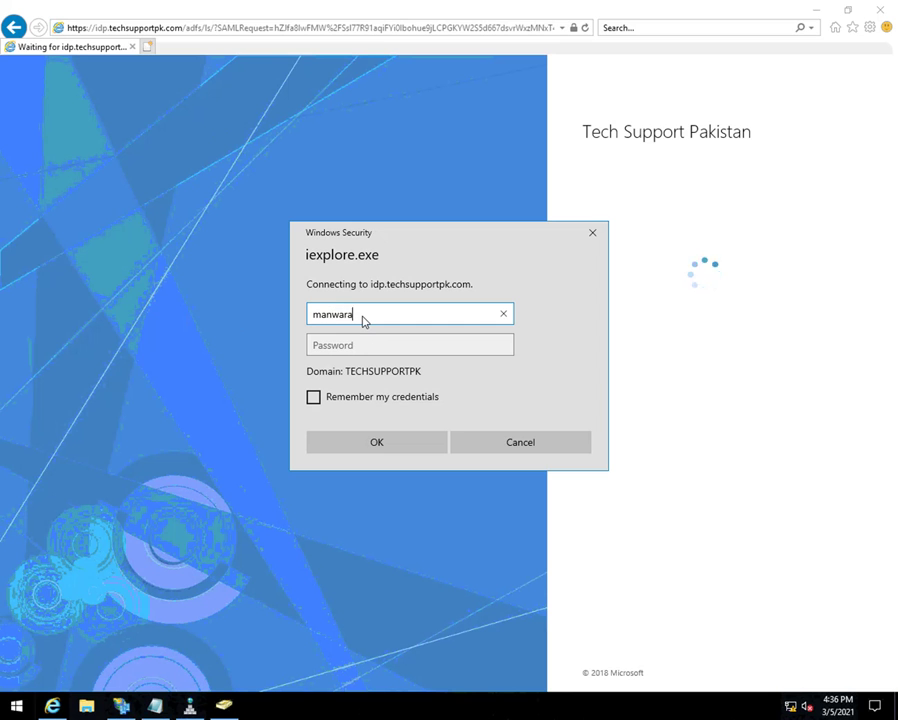
pyautogui.press('Tab')
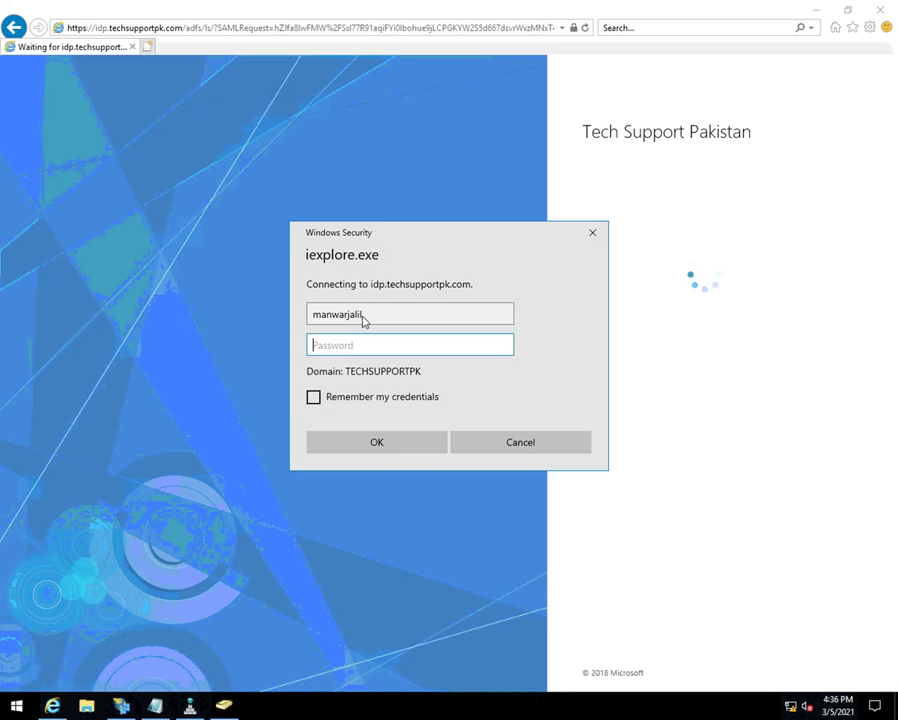
pyautogui.write('********')
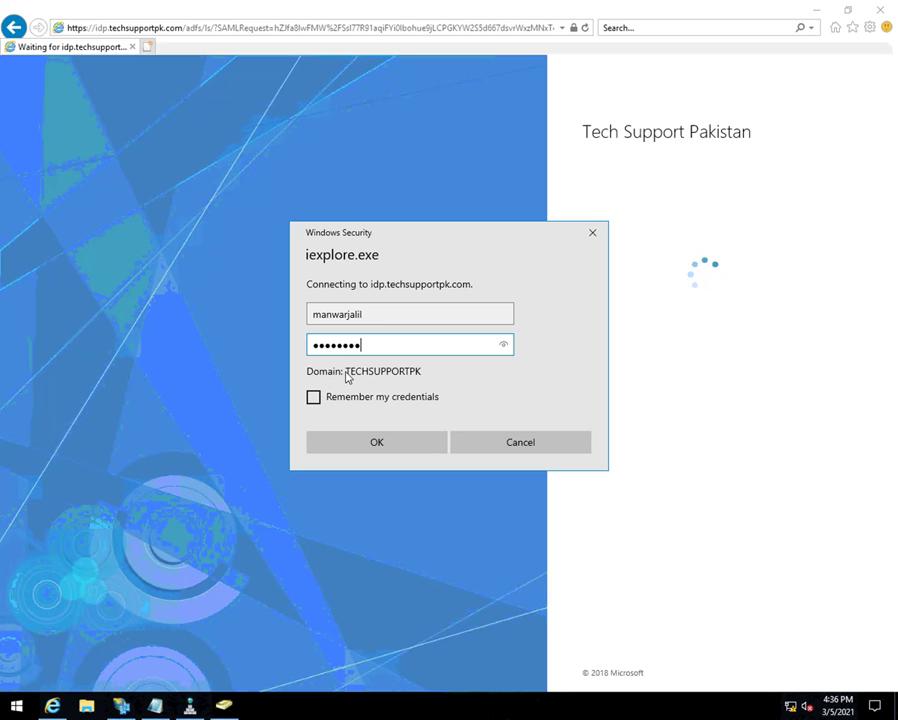
pyautogui.hotkey('shift', 'Tab')
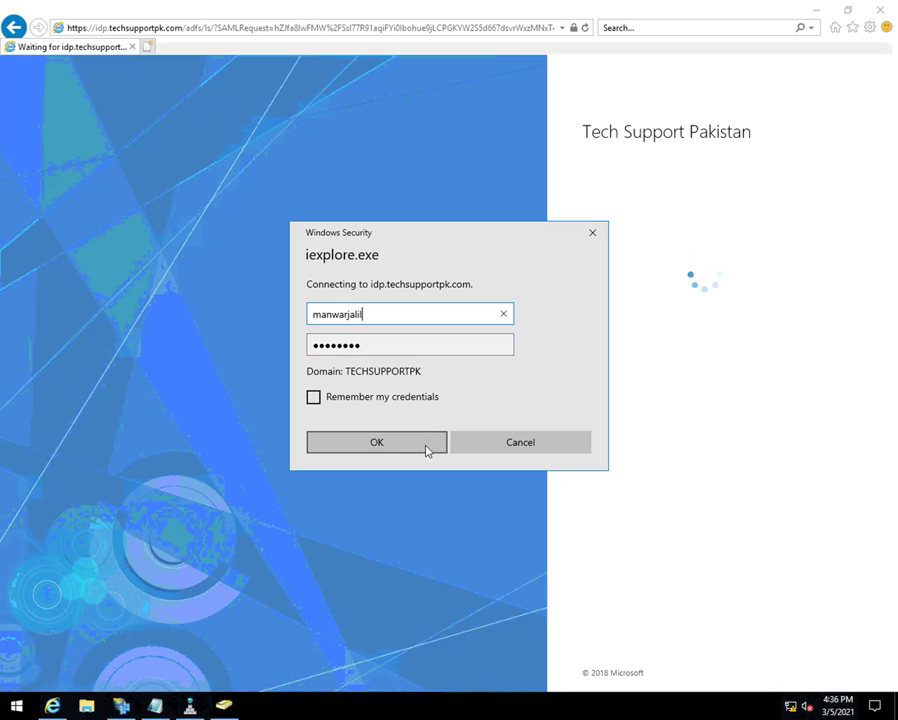
pyautogui.click(376, 442)
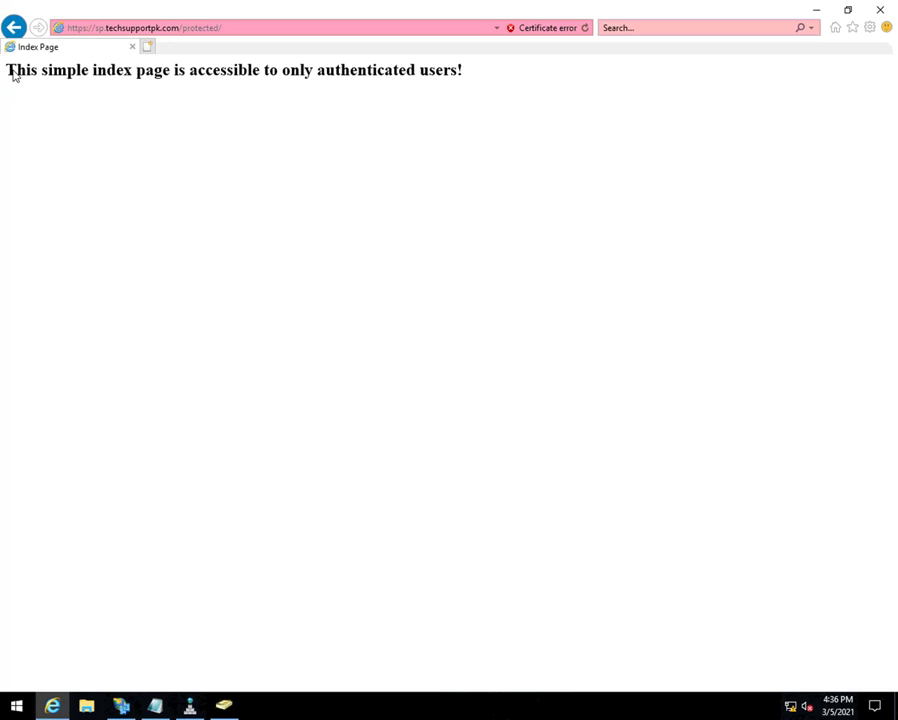
# - Highlight the protected Index Page heading stating it is accessible only to authenticated users
pyautogui.moveTo(12, 76); pyautogui.dragTo(450, 78)
pyautogui.click(459, 78)
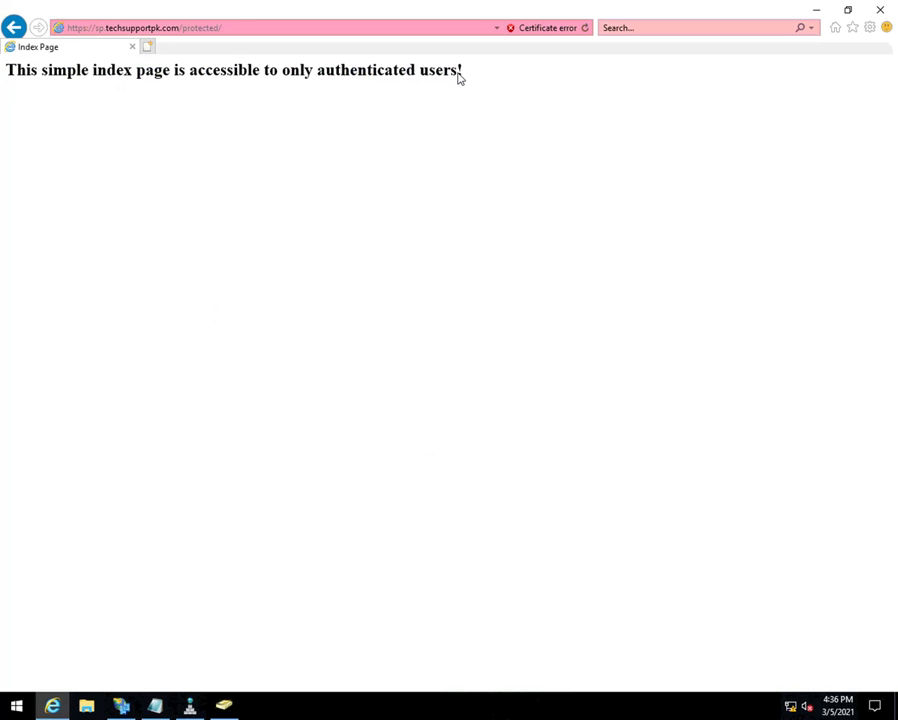